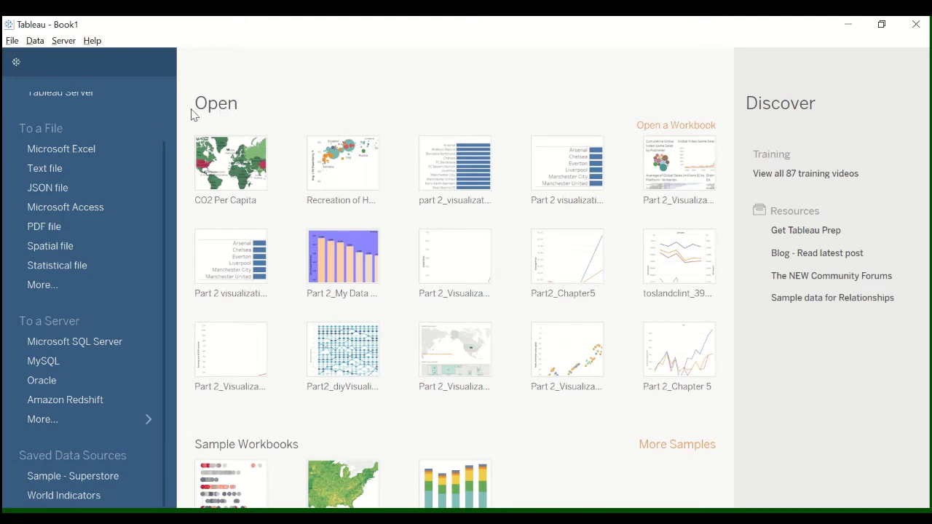
# Open the Sample - Superstore saved data source from the start page into a new Sheet 1.
pyautogui.scroll(2, 137, 143)
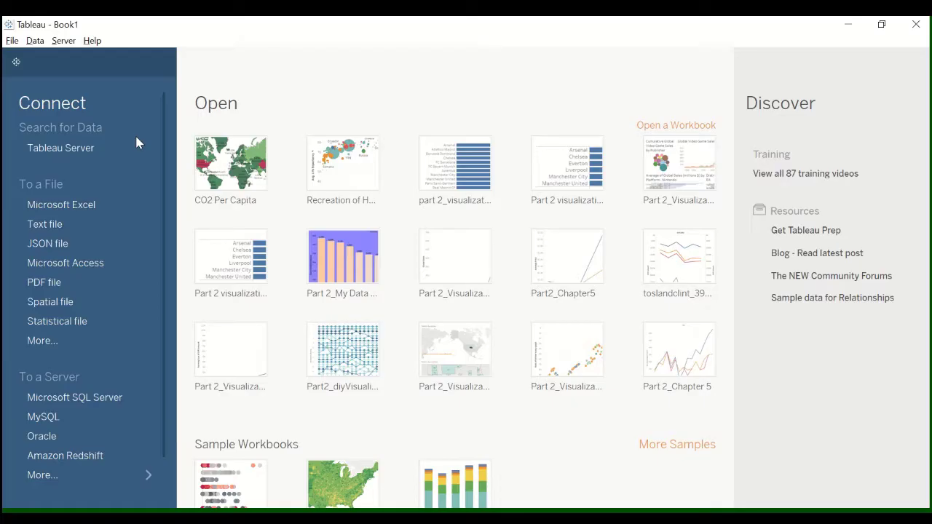
pyautogui.scroll(-2, 137, 143)
pyautogui.scroll(2, 137, 143)
pyautogui.scroll(-2, 130, 164)
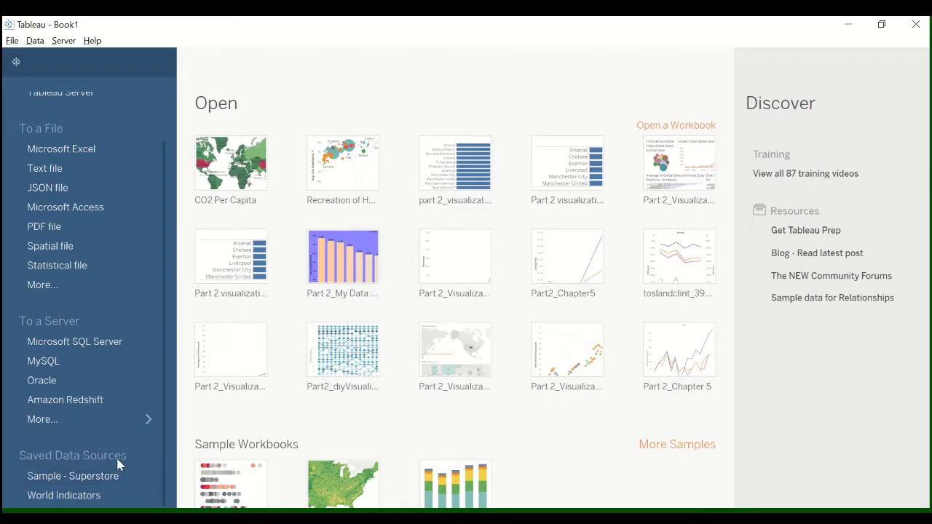
pyautogui.click(84, 481)
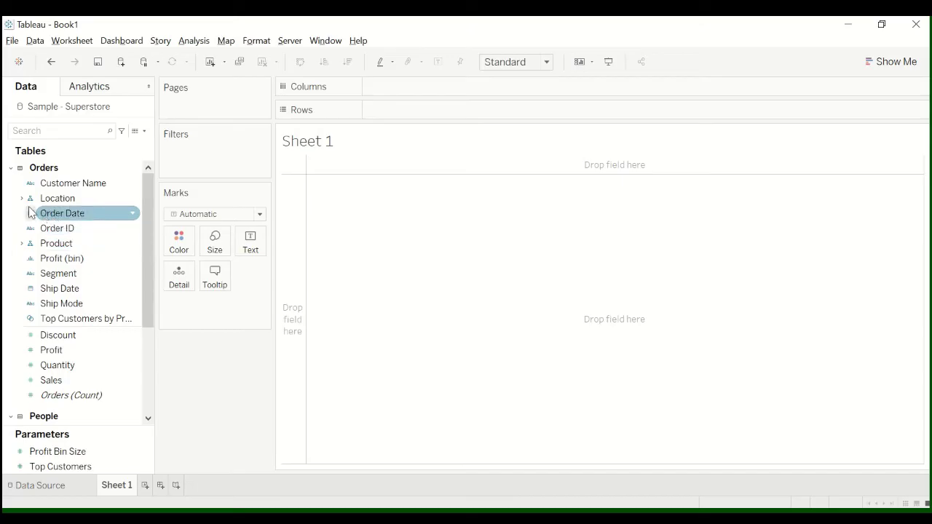
# Expand the Product and Location field groups in the Data pane.
pyautogui.click(22, 245)
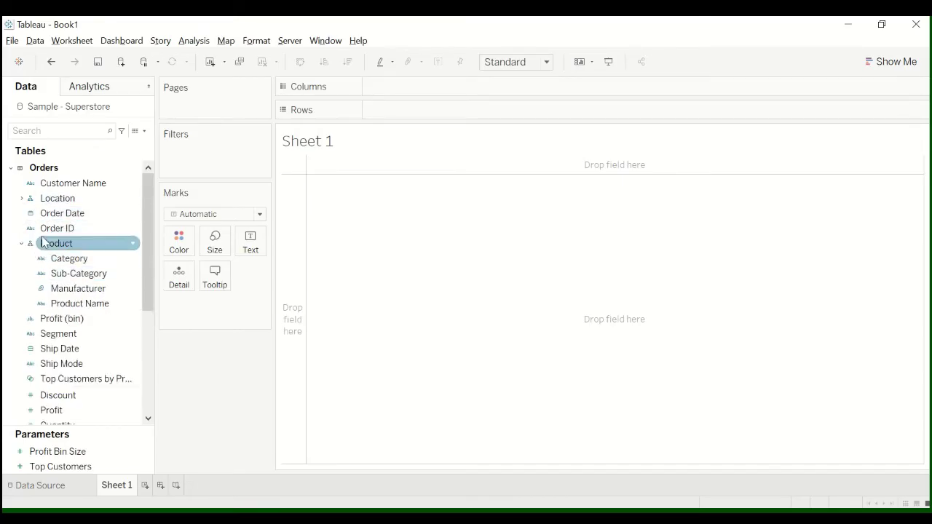
pyautogui.click(21, 198)
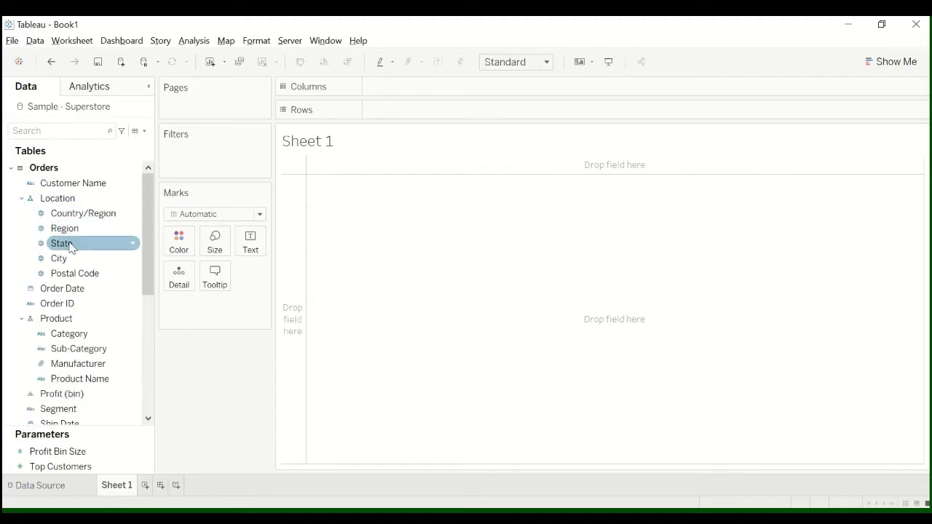
pyautogui.scroll(-5, 72, 292)
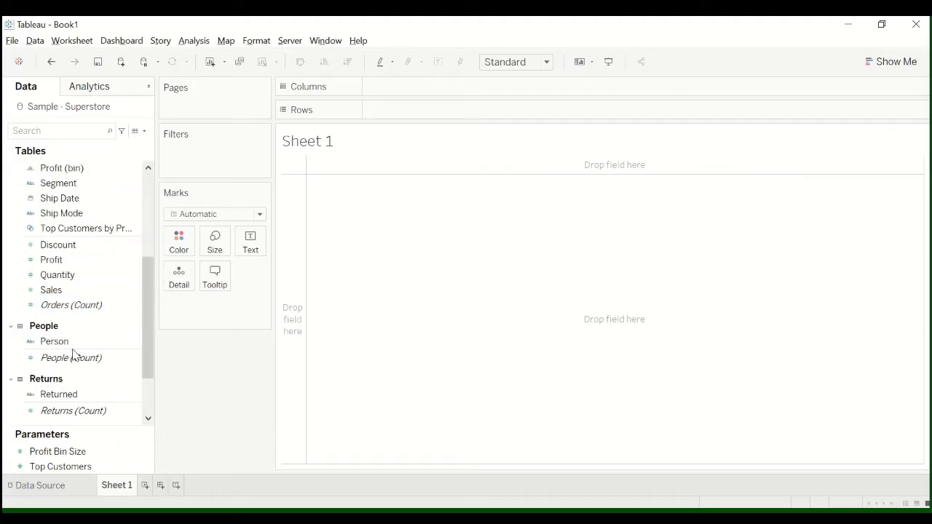
pyautogui.scroll(-1, 69, 349)
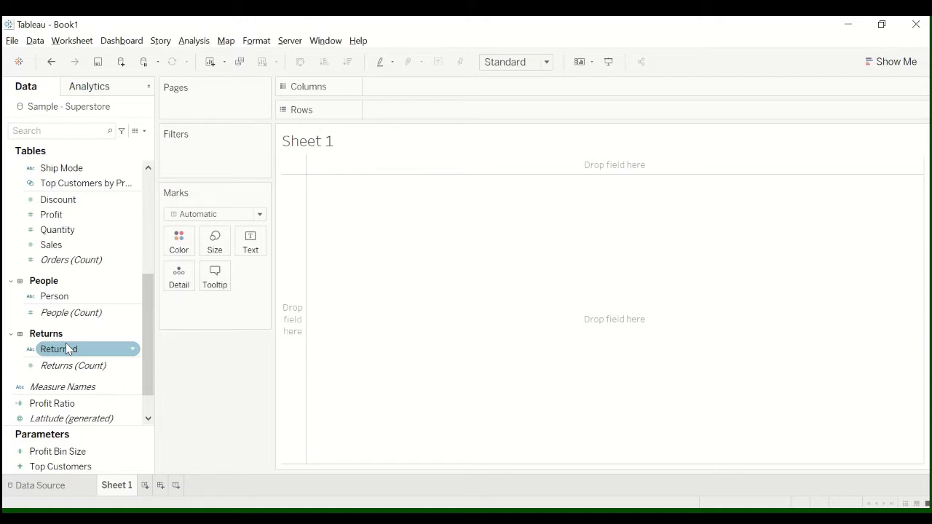
pyautogui.scroll(2, 66, 343)
pyautogui.scroll(-3, 65, 343)
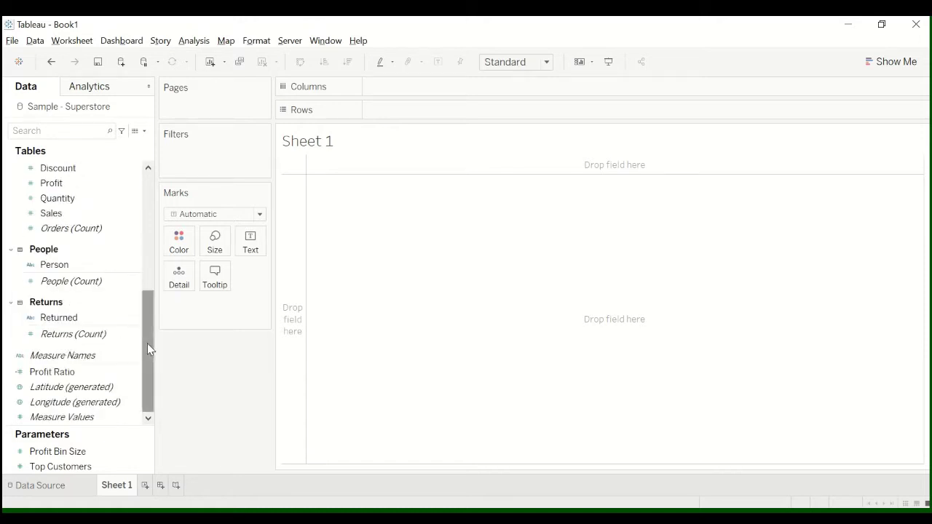
pyautogui.moveTo(147, 343); pyautogui.dragTo(147, 297)
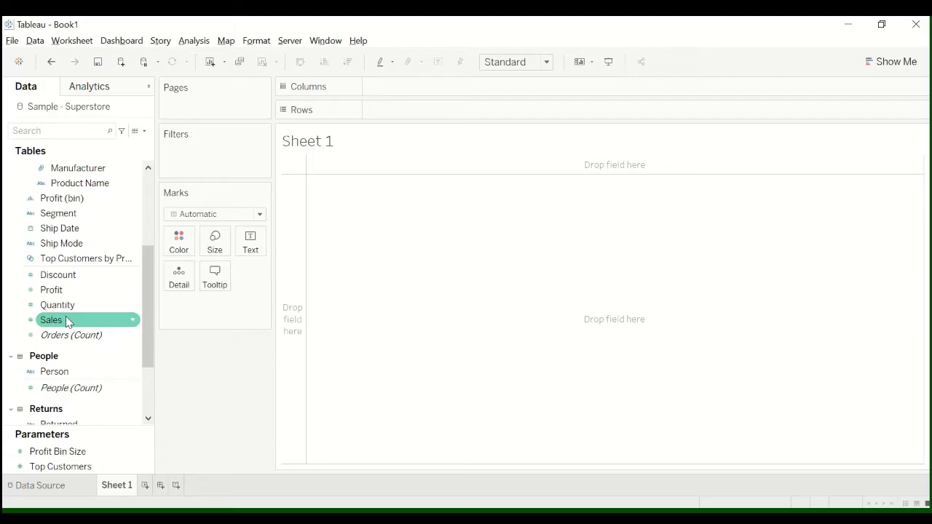
# Scroll through the Orders field list to review the Category, Sub-Category and geographic fields.
pyautogui.scroll(5, 66, 320)
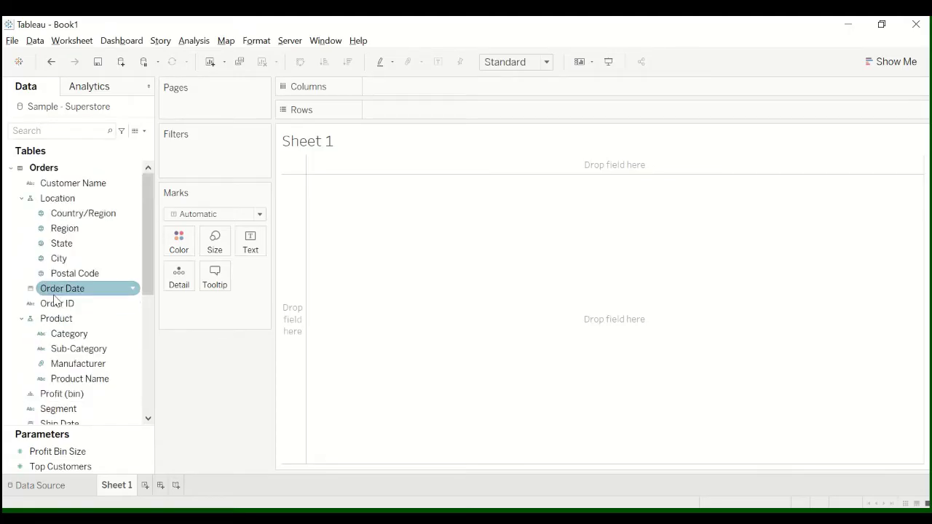
pyautogui.scroll(-1, 59, 273)
pyautogui.scroll(-1, 59, 303)
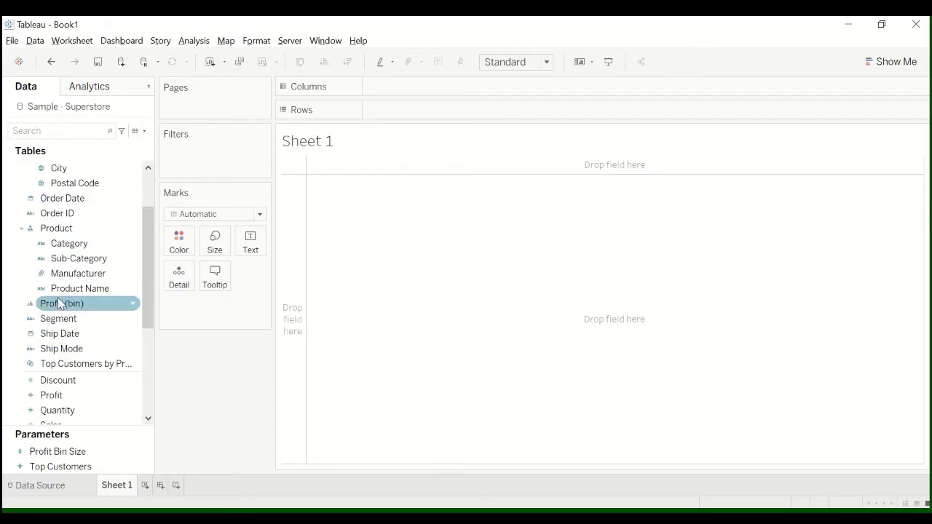
pyautogui.scroll(-4, 57, 297)
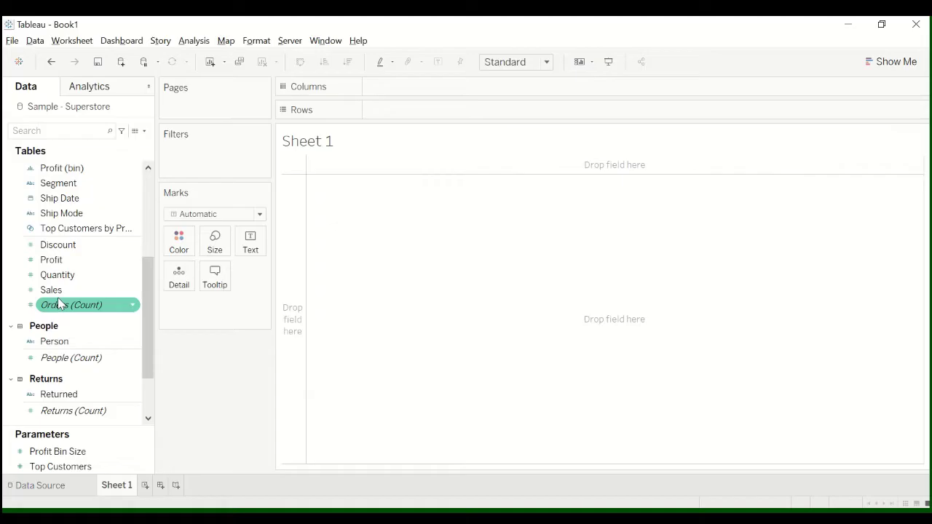
pyautogui.scroll(-1, 57, 297)
pyautogui.scroll(5, 59, 303)
pyautogui.scroll(1, 59, 303)
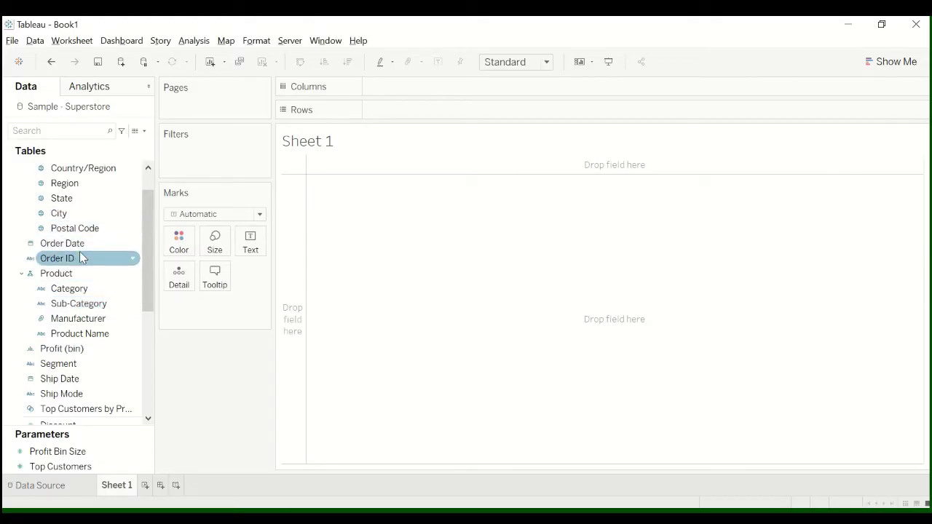
pyautogui.scroll(1, 83, 258)
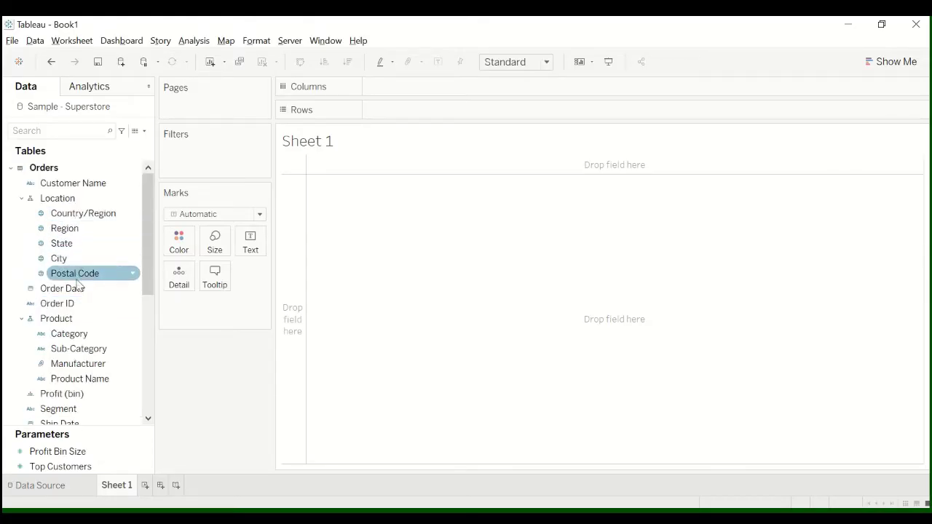
pyautogui.scroll(-1, 79, 284)
pyautogui.scroll(1, 78, 284)
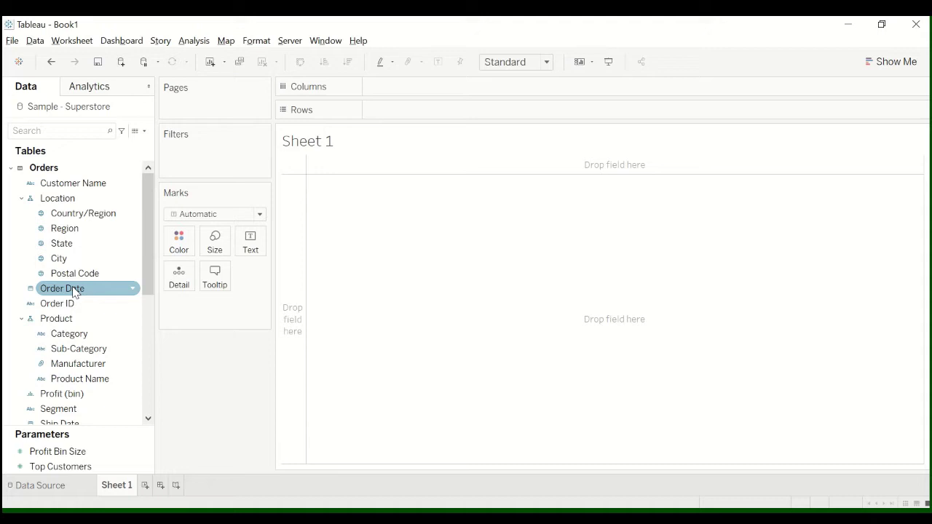
# Put YEAR(Order Date) on Columns, showing year headers 2017 through 2020.
pyautogui.doubleClick(65, 289)
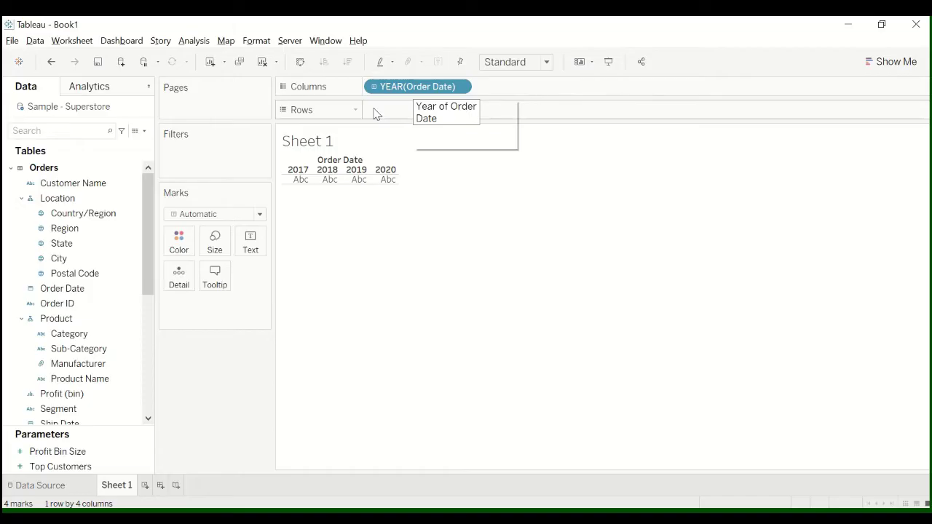
pyautogui.click(51, 61)
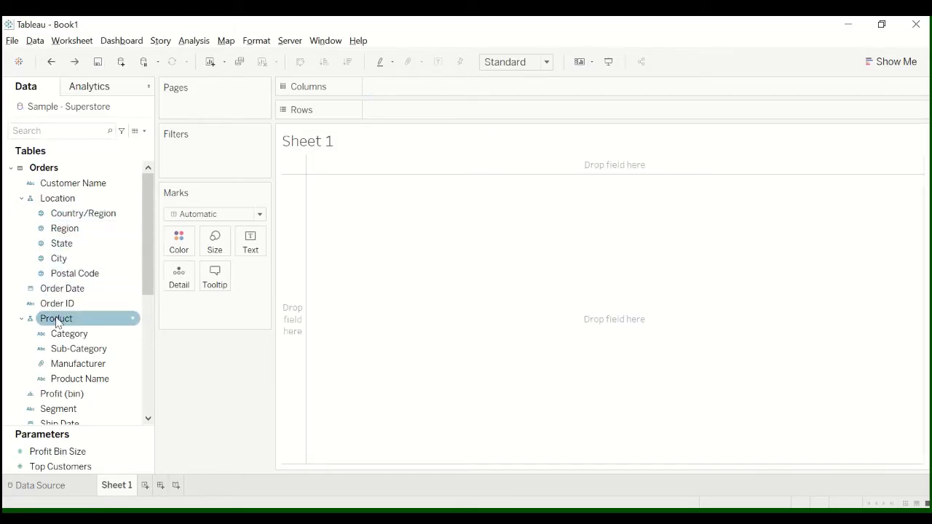
pyautogui.moveTo(62, 288); pyautogui.dragTo(398, 95)
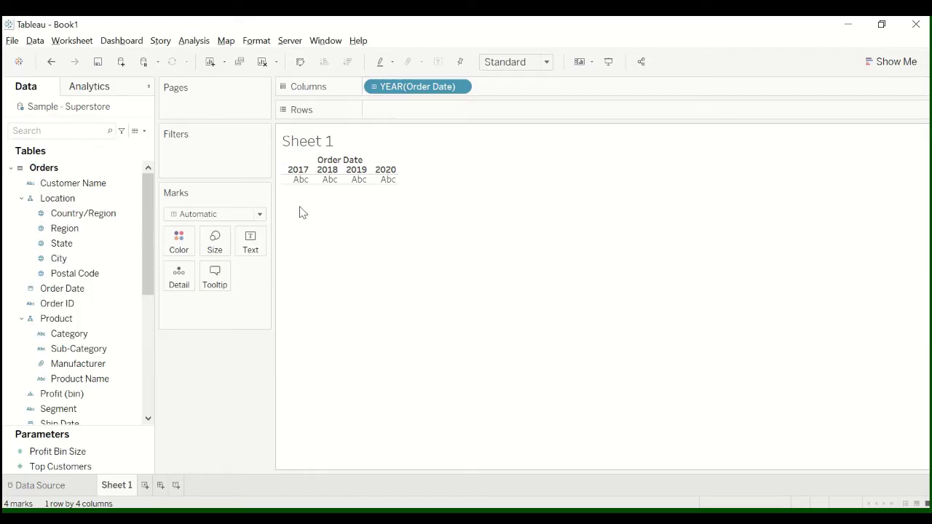
# Select and clear the 2017 header, then select the Category field in the Data pane.
pyautogui.click(303, 173)
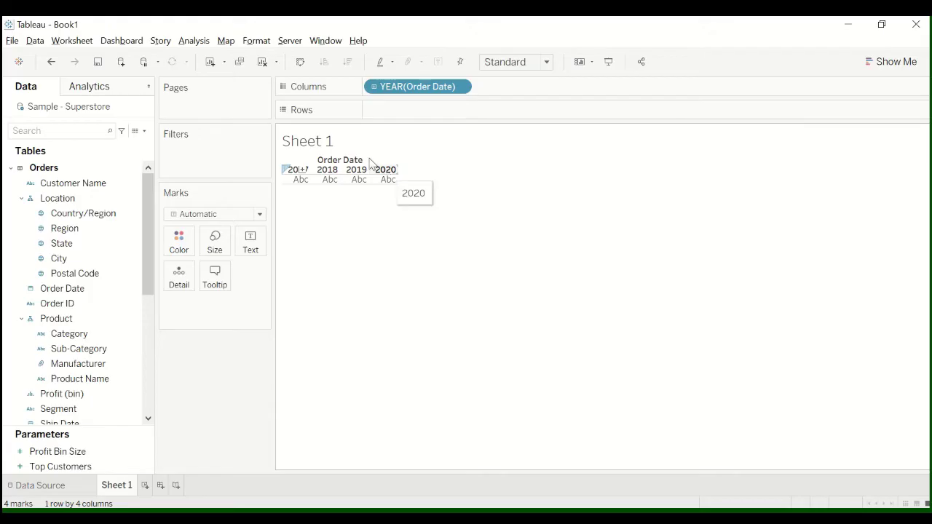
pyautogui.click(284, 86)
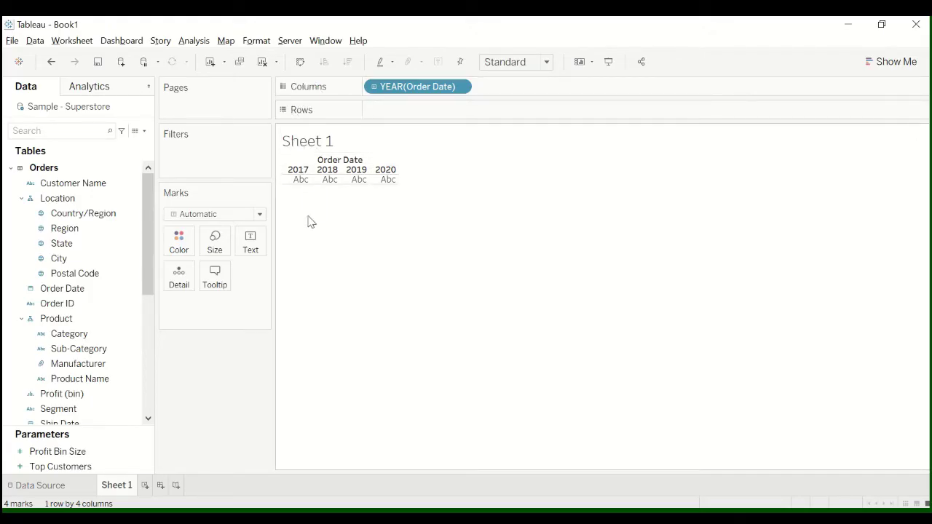
pyautogui.click(114, 274)
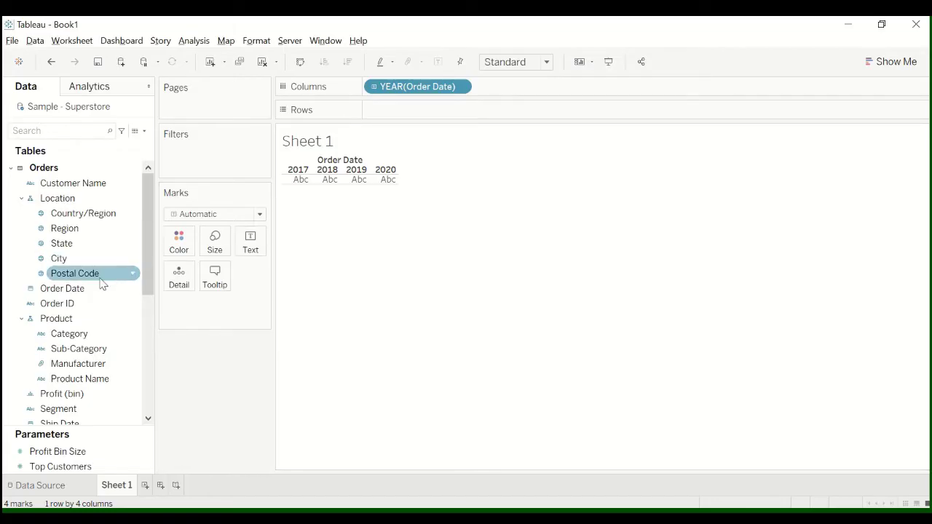
pyautogui.scroll(-2, 102, 284)
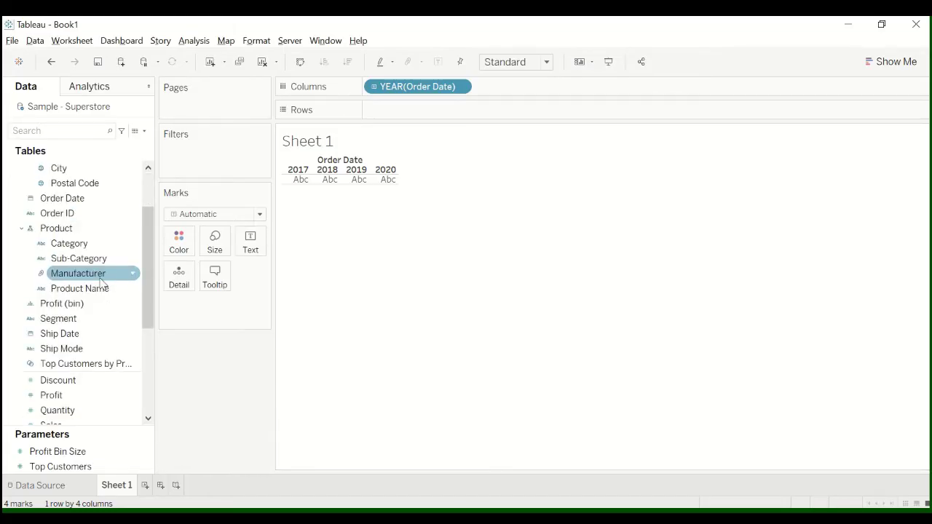
pyautogui.click(90, 245)
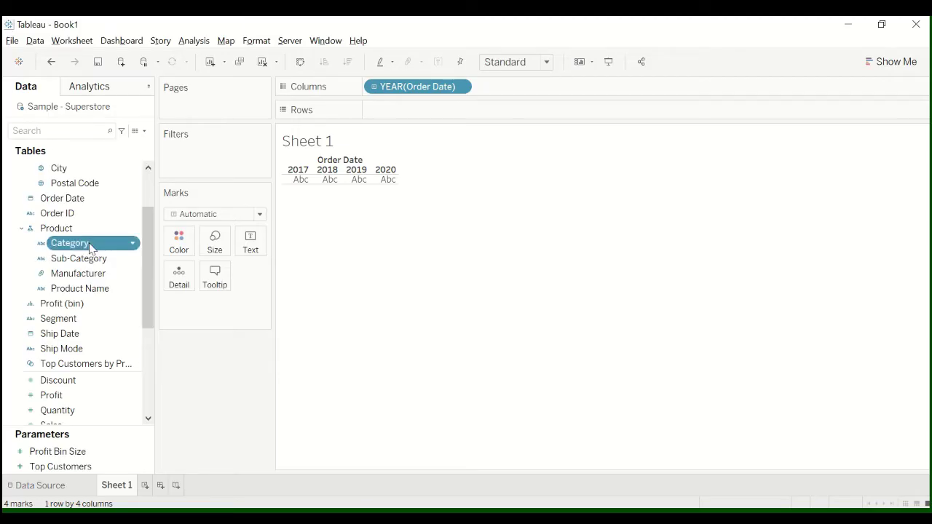
# Add Category to Rows, using Undo and Redo to restore the Furniture, Office Supplies and Technology rows.
pyautogui.doubleClick(90, 247)
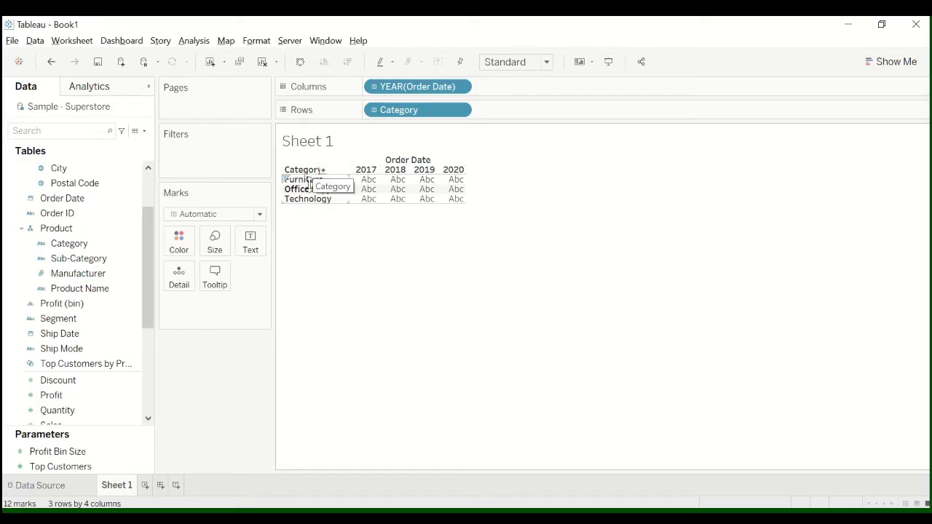
pyautogui.moveTo(313, 188); pyautogui.dragTo(343, 198)
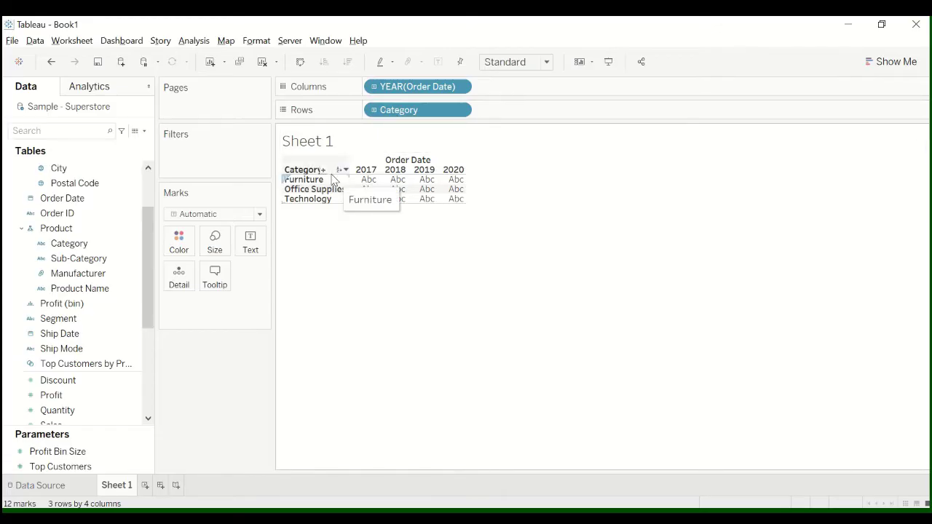
pyautogui.hotkey('ctrl', 'z')
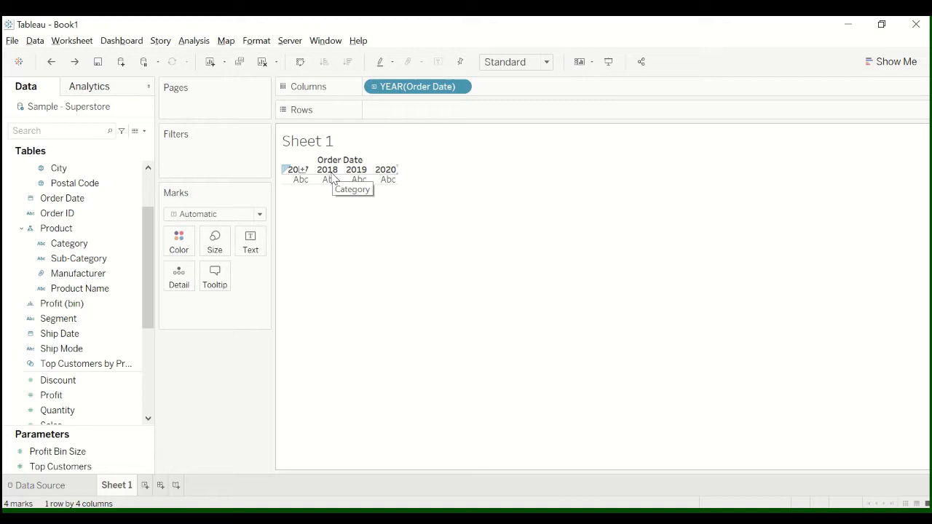
pyautogui.click(52, 63)
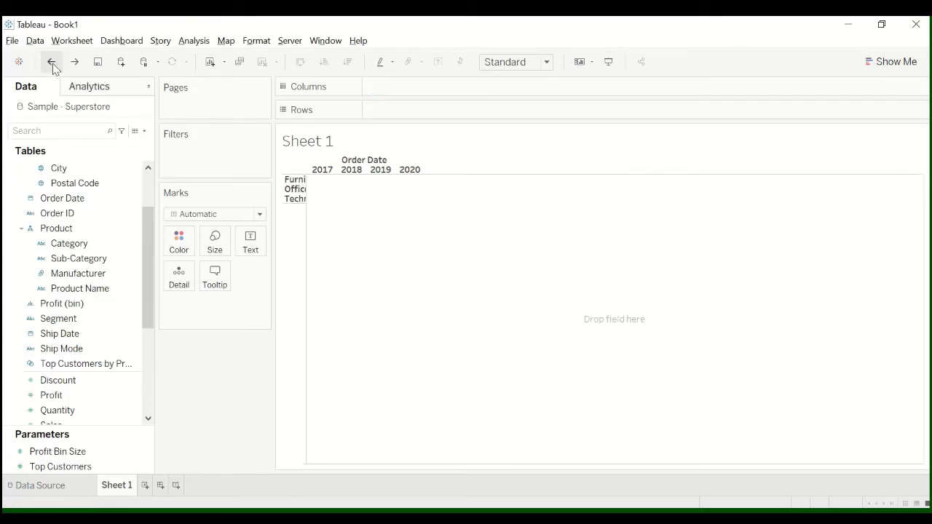
pyautogui.click(75, 62)
pyautogui.click(75, 62)
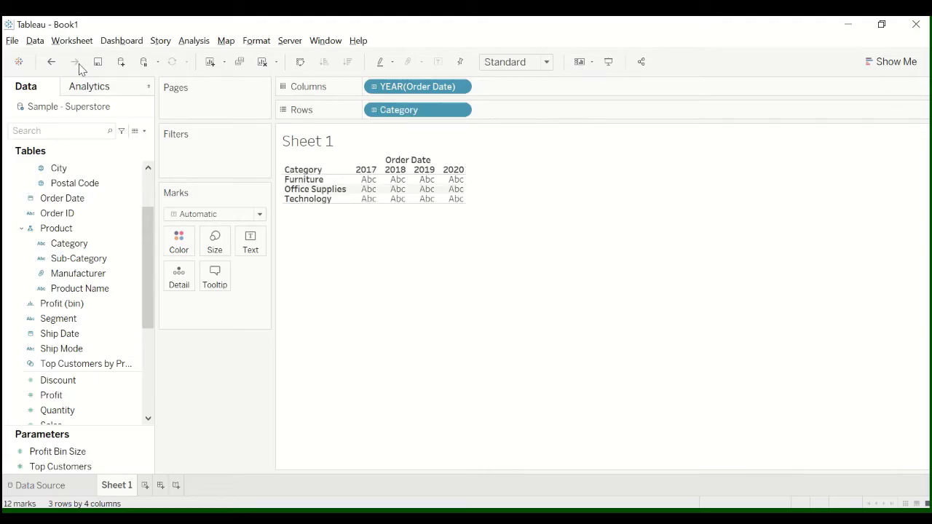
pyautogui.click(110, 259)
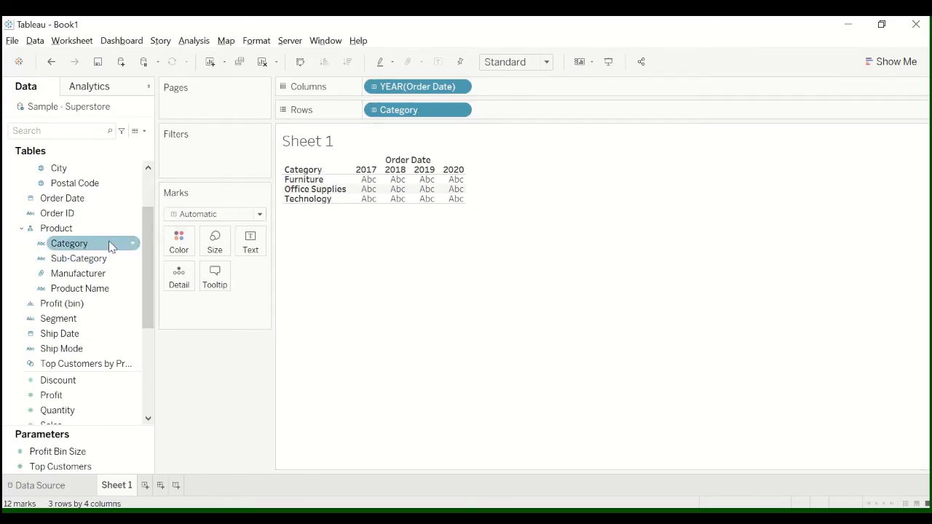
# Add Sub-Category beneath Category on Rows and widen its column so the header fits.
pyautogui.doubleClick(80, 260)
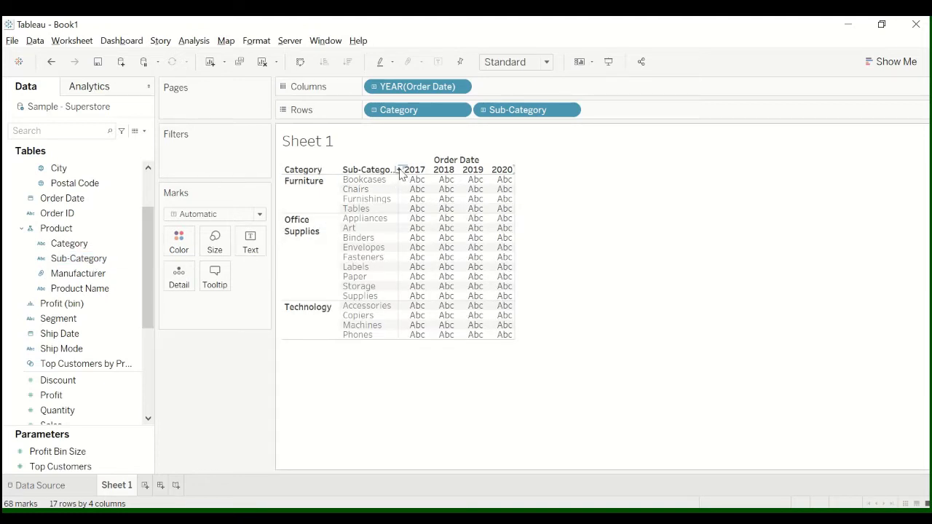
pyautogui.moveTo(398, 182); pyautogui.dragTo(411, 186)
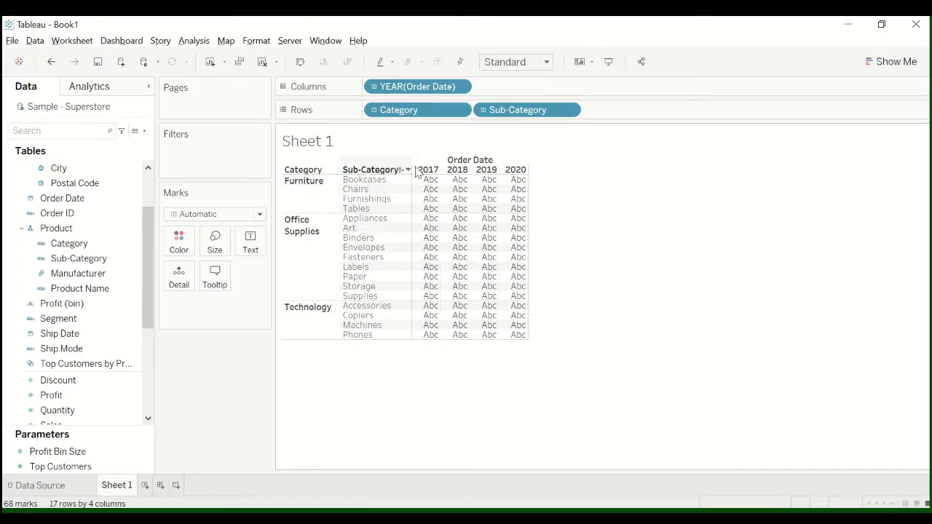
pyautogui.click(109, 259)
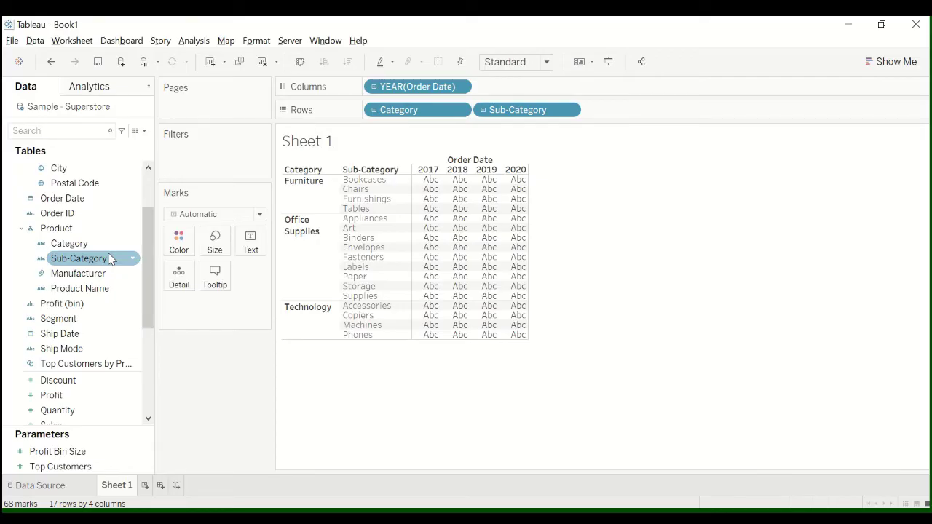
# Try adding Product Name as a further row level, then undo it.
pyautogui.doubleClick(86, 289)
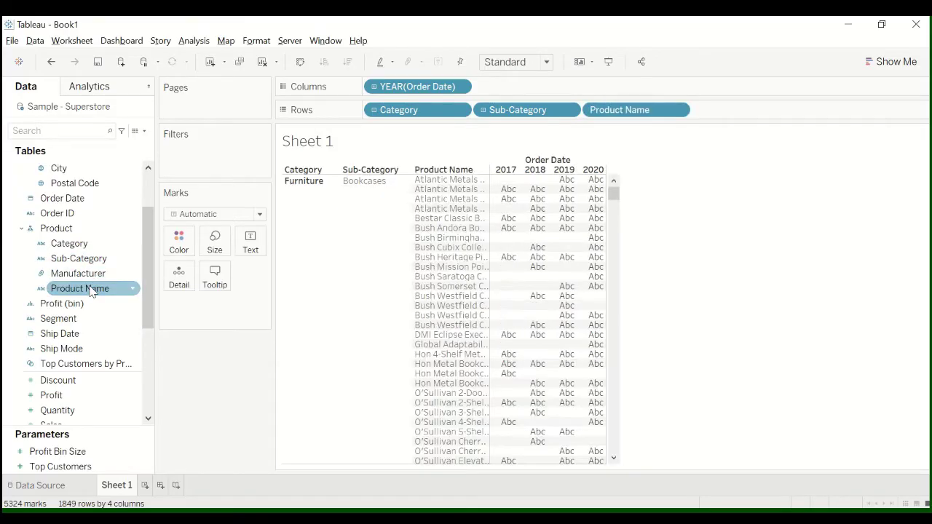
pyautogui.moveTo(613, 191); pyautogui.dragTo(615, 212)
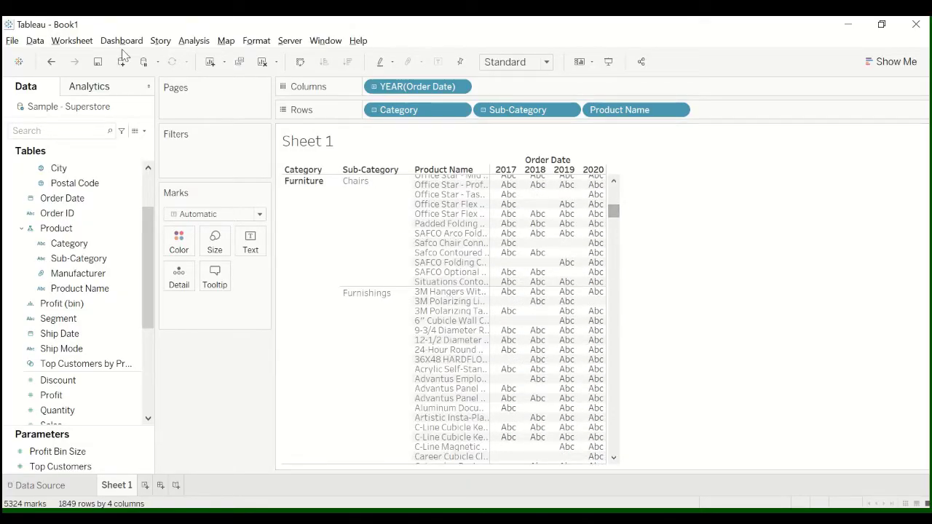
pyautogui.click(51, 63)
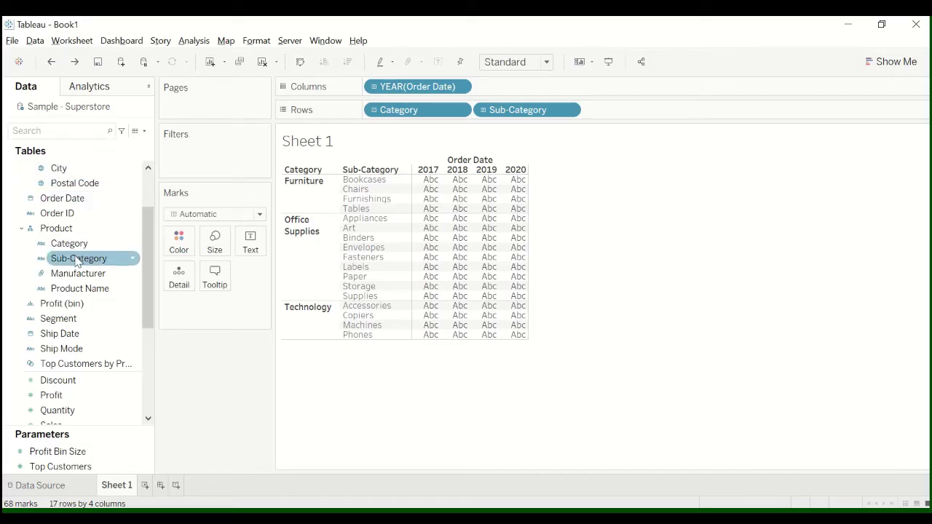
pyautogui.scroll(2, 77, 260)
pyautogui.scroll(-2, 77, 260)
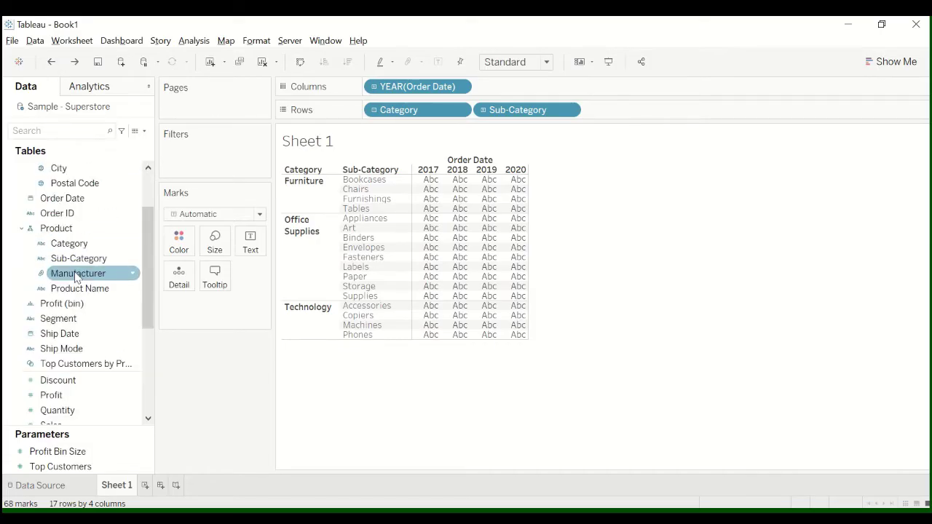
# Add Segment ahead of the years on Columns, splitting them into Consumer, Corporate and Home Office.
pyautogui.doubleClick(71, 348)
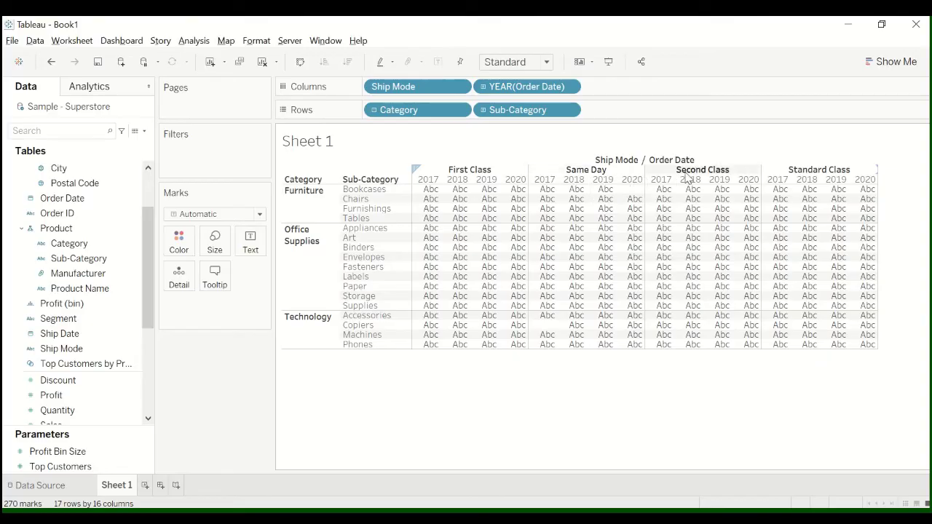
pyautogui.hotkey('ctrl', 'z')
pyautogui.moveTo(426, 228)
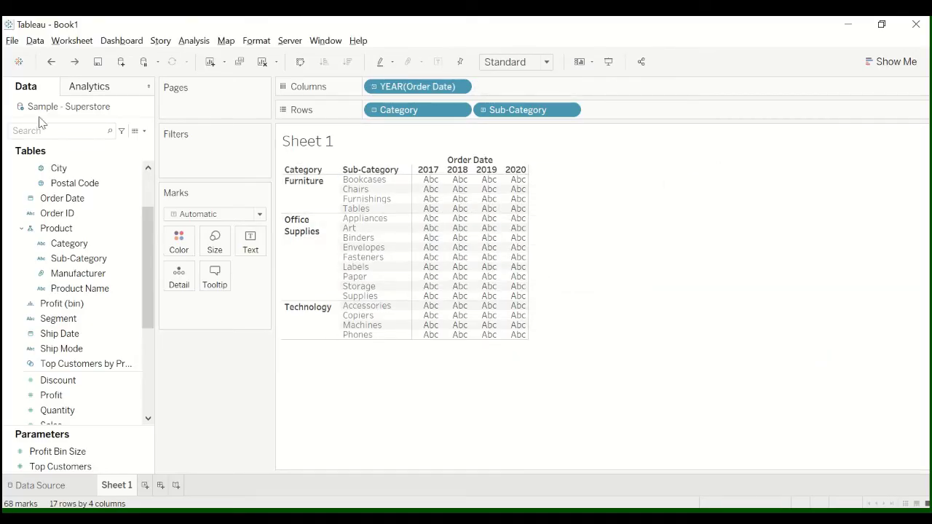
pyautogui.scroll(3, 80, 275)
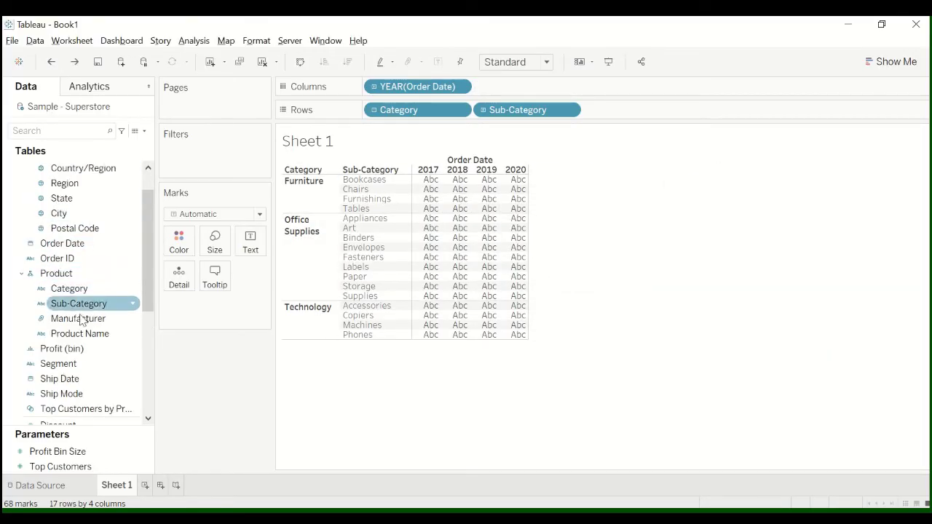
pyautogui.doubleClick(69, 364)
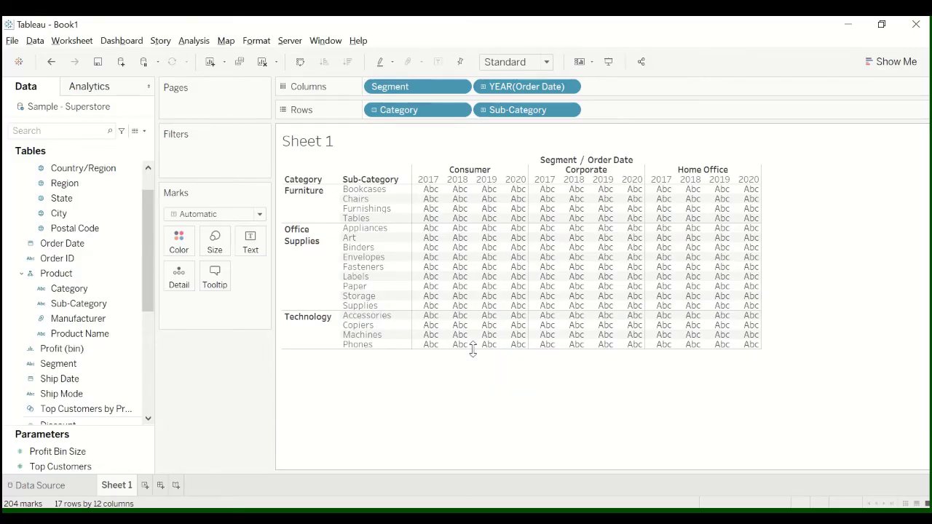
# Increase the row height of the segment-by-year table by dragging its bottom border down.
pyautogui.moveTo(474, 349); pyautogui.dragTo(478, 396)
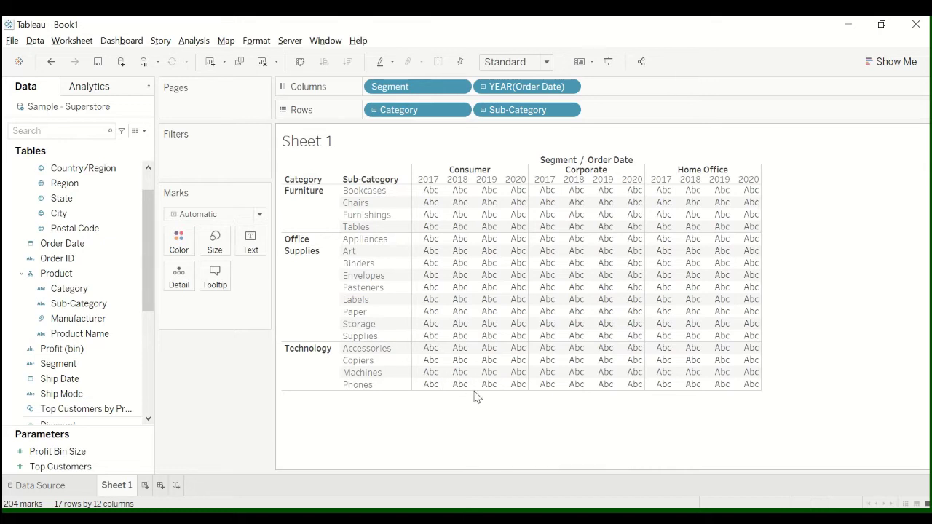
pyautogui.moveTo(475, 395)
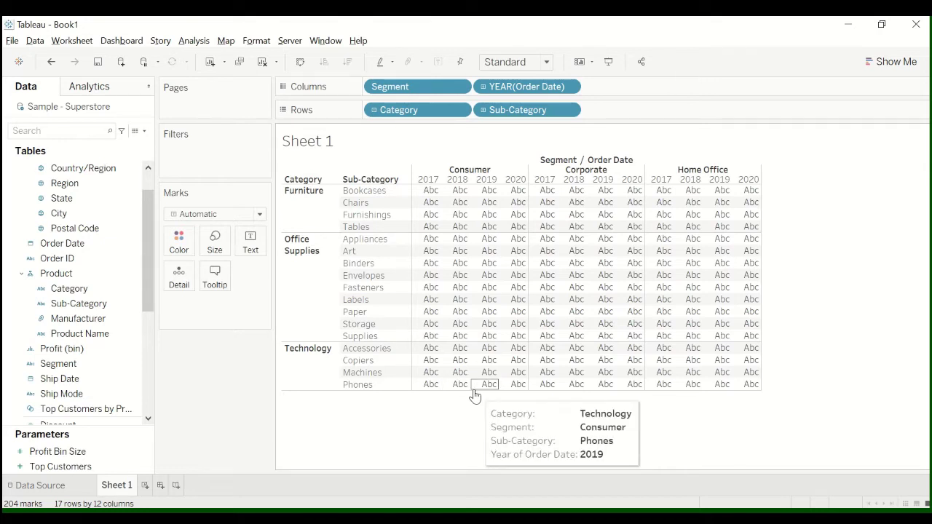
pyautogui.moveTo(474, 392); pyautogui.dragTo(476, 417)
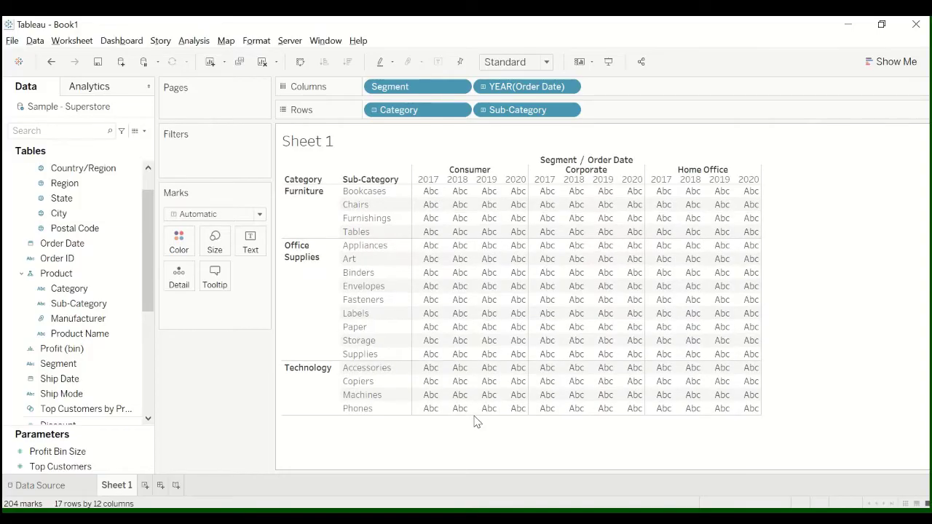
# Put SUM(Sales) on the Text mark so every cell shows sales, totalling 2,297,201.
pyautogui.scroll(-3, 73, 306)
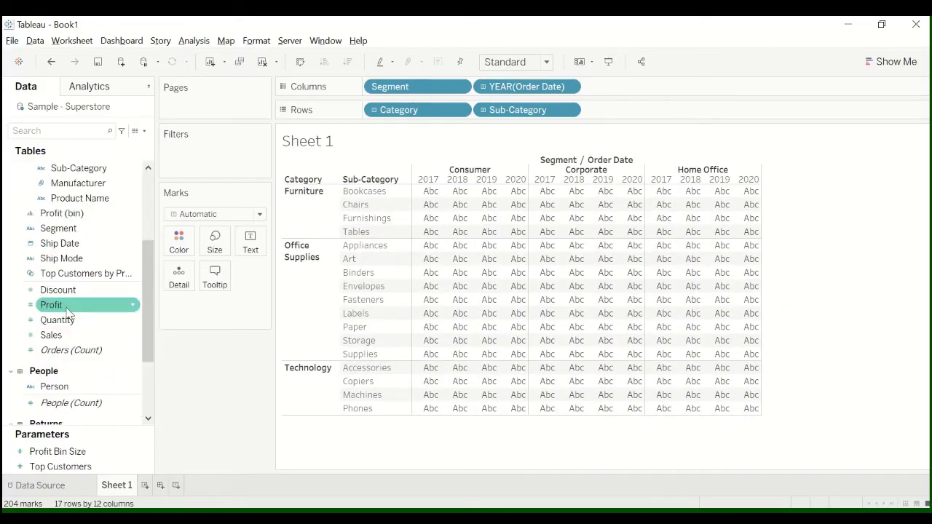
pyautogui.doubleClick(52, 334)
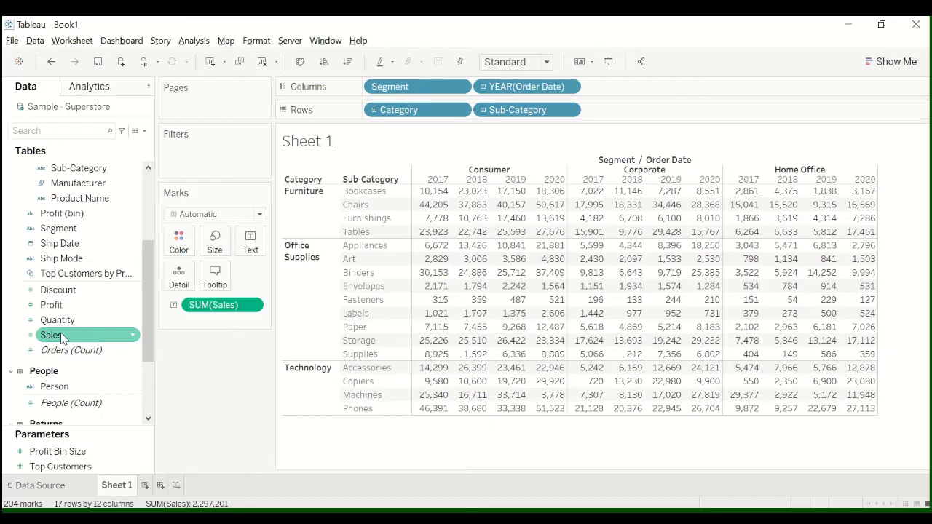
pyautogui.hotkey('ctrl', 'z')
pyautogui.click(90, 307)
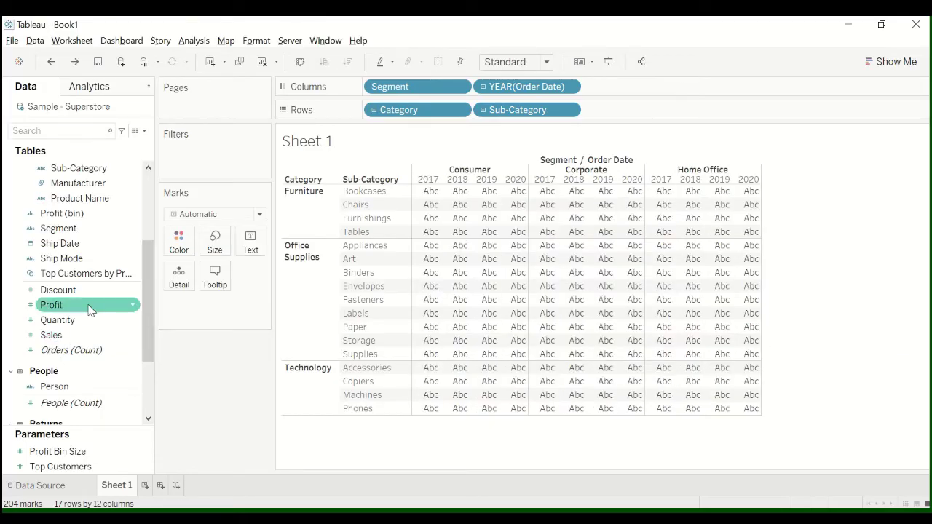
pyautogui.click(93, 334)
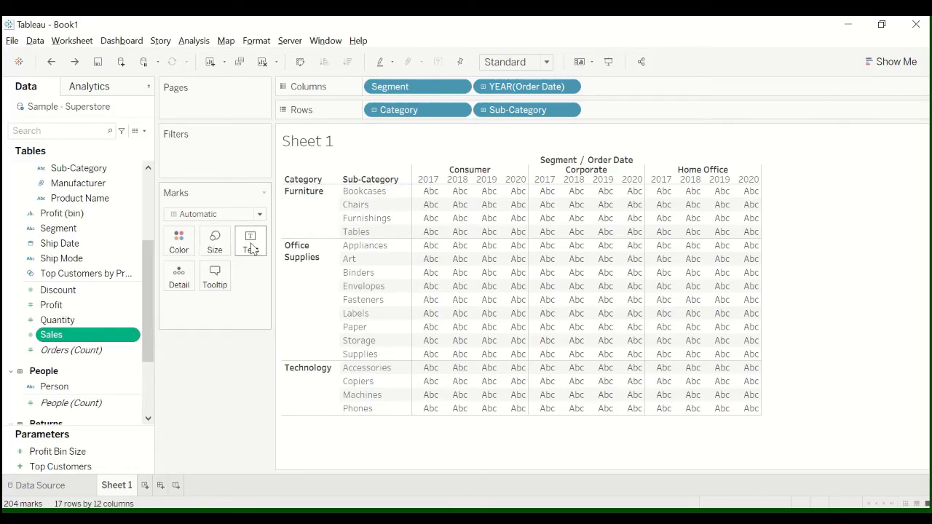
pyautogui.moveTo(430, 202)
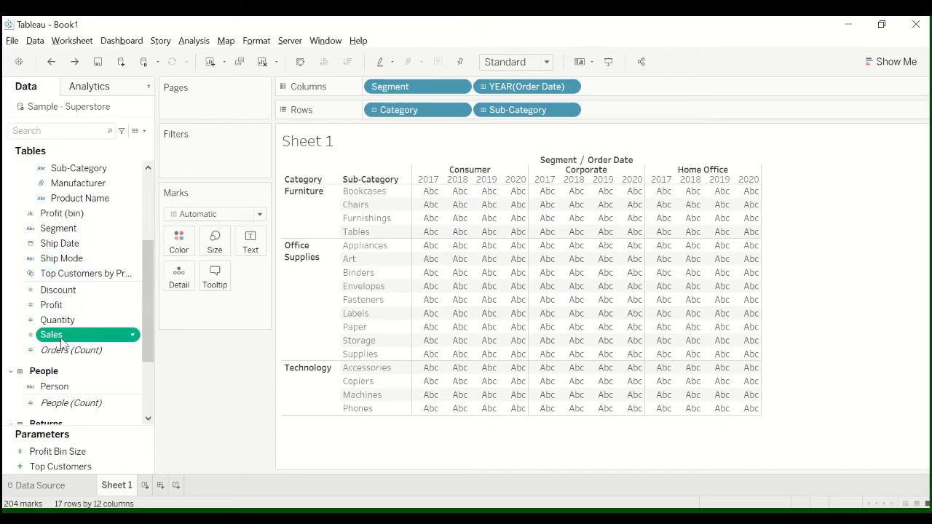
pyautogui.moveTo(66, 339); pyautogui.dragTo(249, 246)
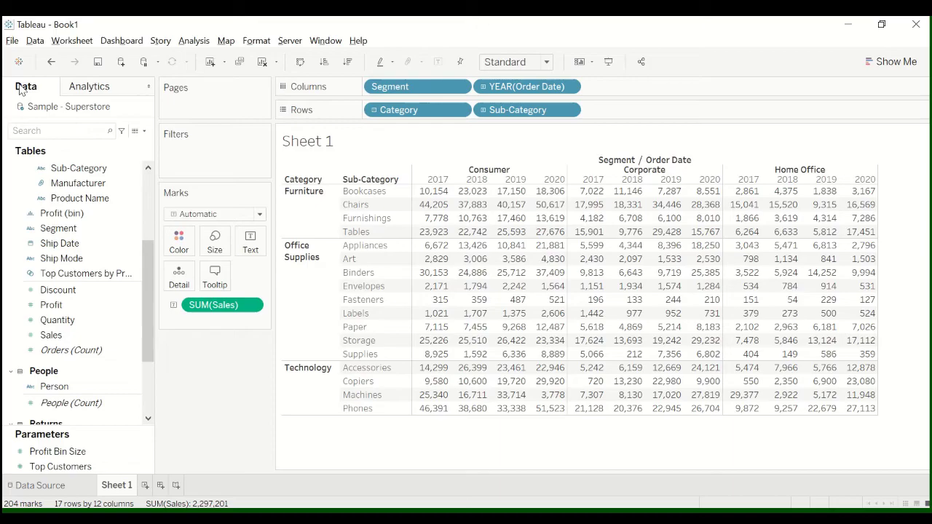
pyautogui.click(51, 65)
pyautogui.moveTo(53, 335); pyautogui.dragTo(238, 250)
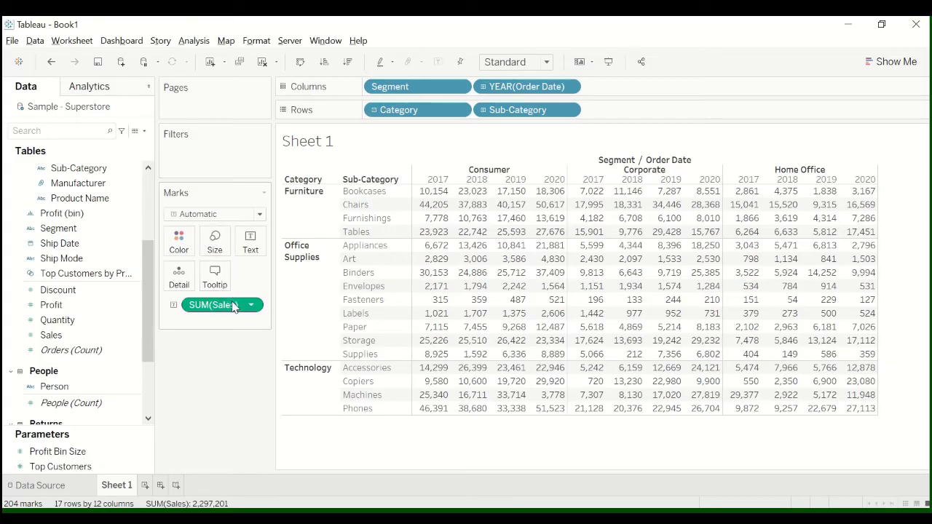
pyautogui.moveTo(233, 306); pyautogui.dragTo(65, 339)
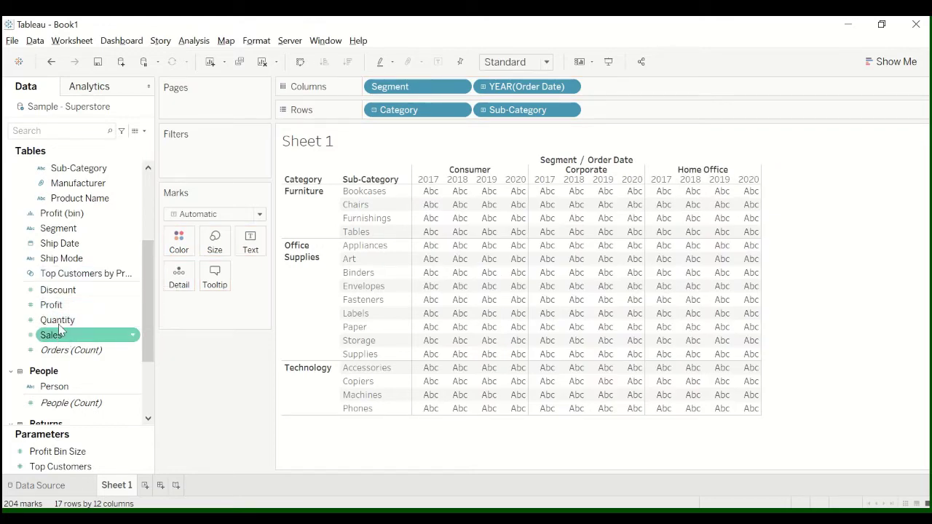
pyautogui.moveTo(51, 306); pyautogui.dragTo(242, 249)
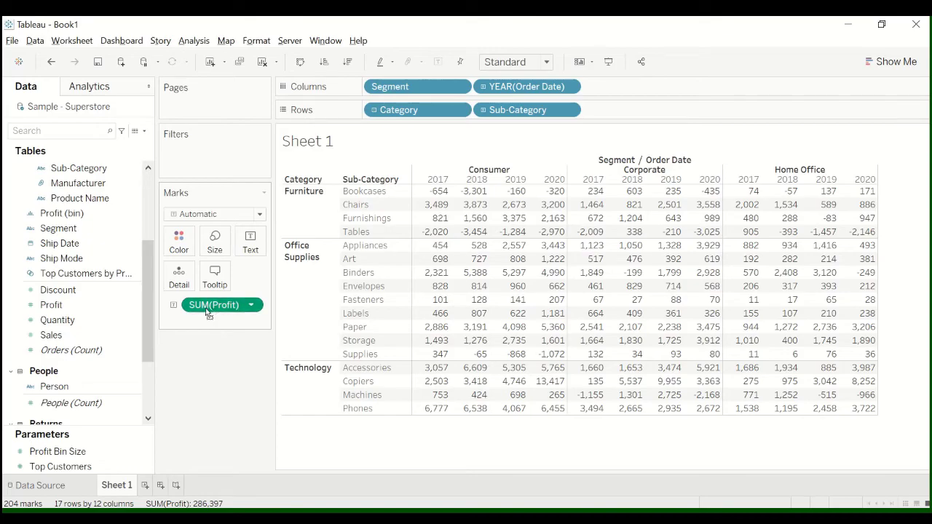
pyautogui.moveTo(214, 309); pyautogui.dragTo(250, 255)
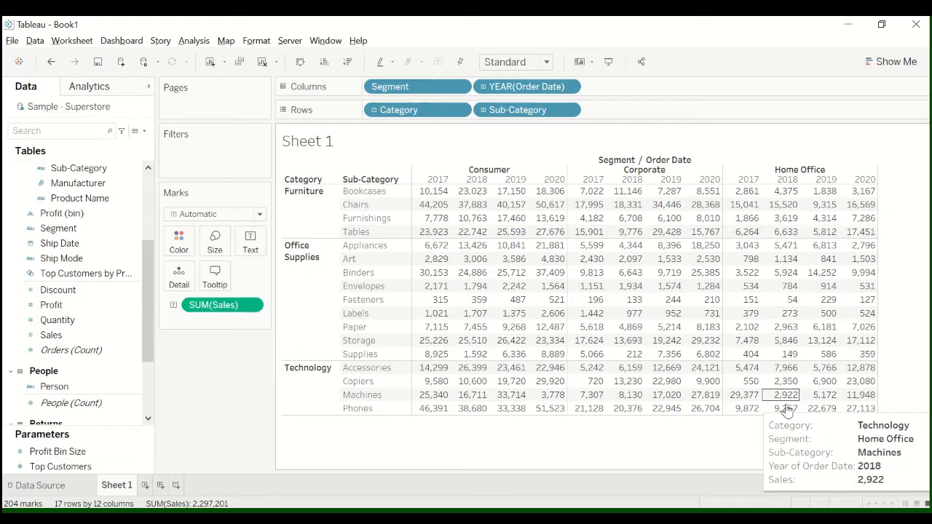
pyautogui.moveTo(769, 419)
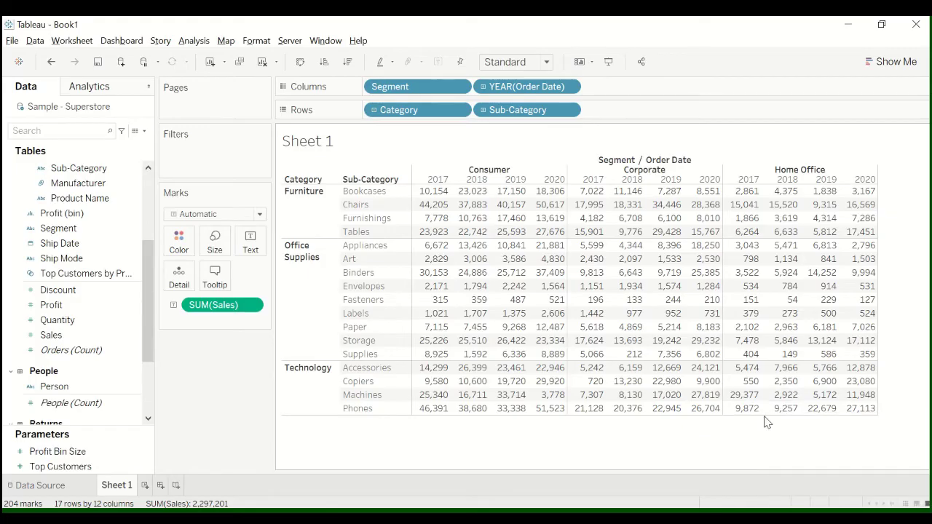
# Drag the bottom row border down slightly to make the sales rows a bit taller.
pyautogui.moveTo(763, 415); pyautogui.dragTo(765, 432)
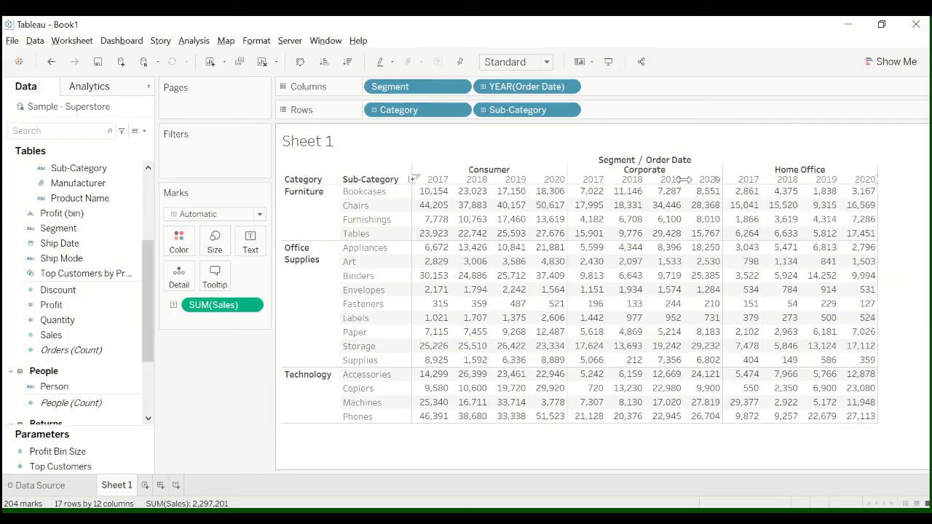
pyautogui.moveTo(508, 200)
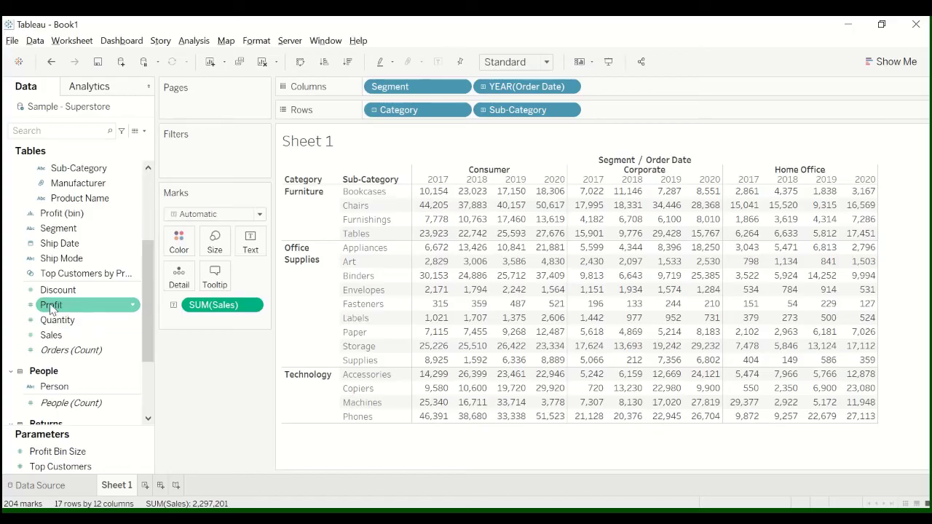
# Put SUM(Profit) on Color, shading sales orange-to-blue from -3,454 to 13,417.
pyautogui.moveTo(46, 311); pyautogui.dragTo(175, 245)
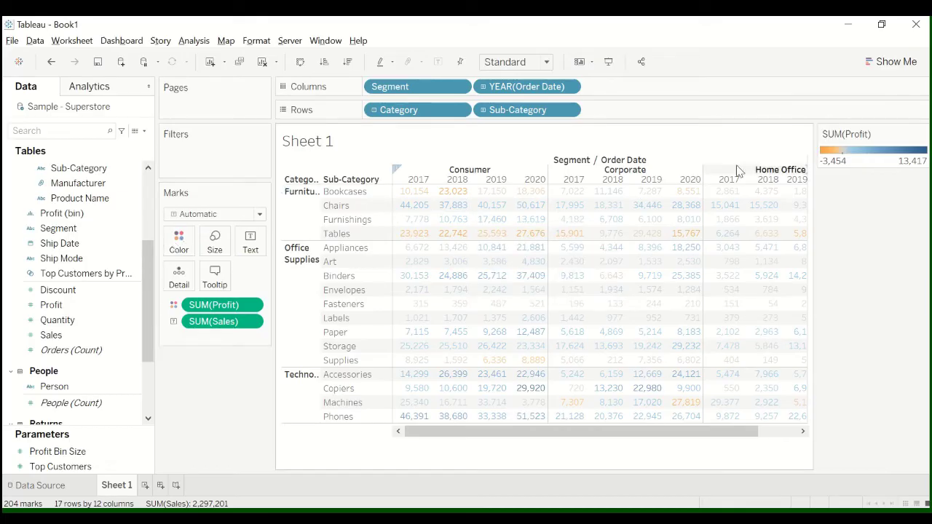
pyautogui.moveTo(434, 211)
pyautogui.moveTo(413, 196)
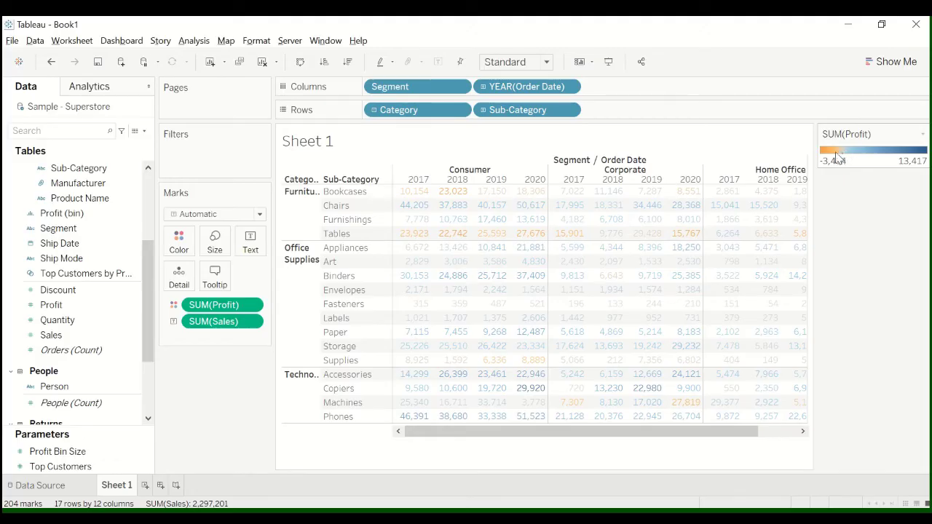
# Replace the orange-blue profit colours with the Red-Green Diverging palette and apply it.
pyautogui.click(190, 244)
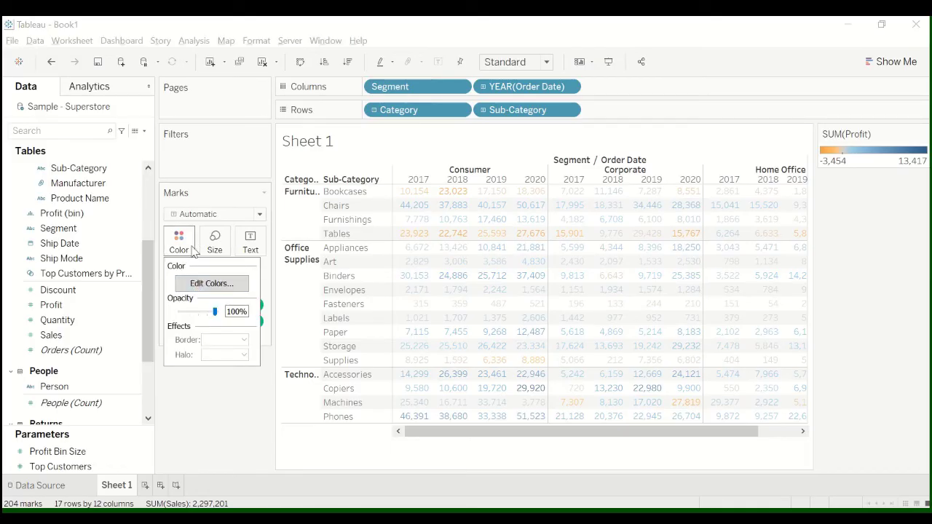
pyautogui.click(192, 248)
pyautogui.click(182, 244)
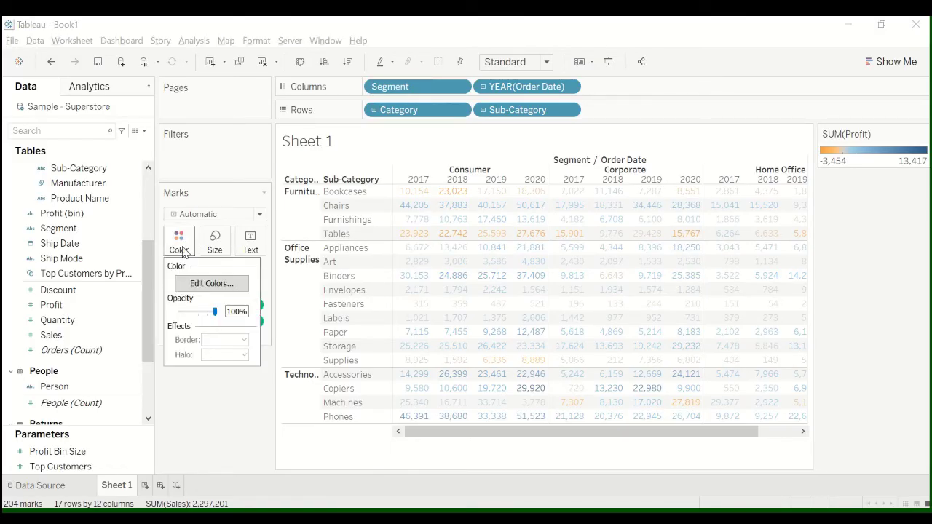
pyautogui.click(197, 284)
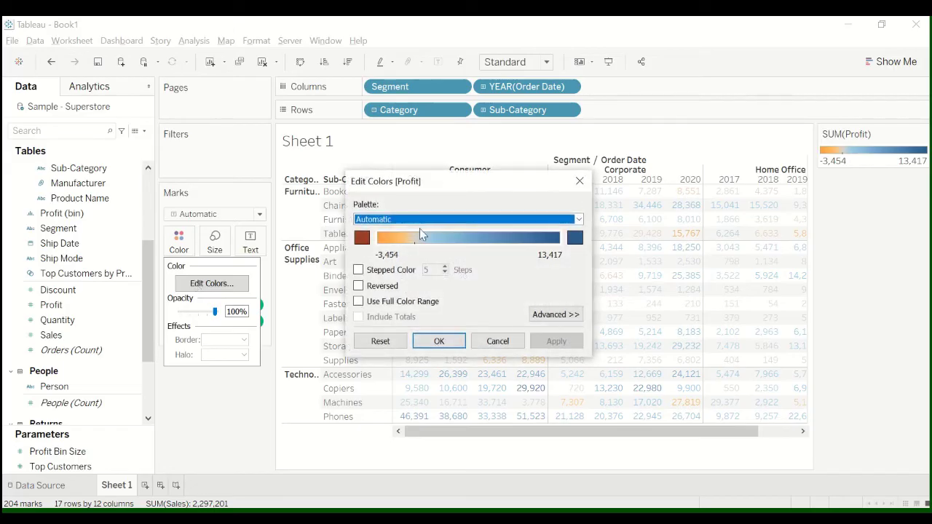
pyautogui.click(371, 220)
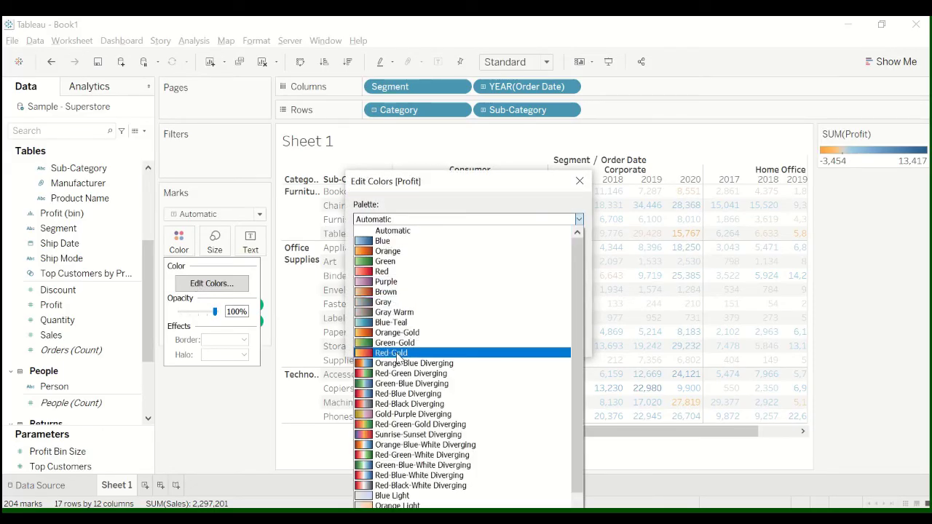
pyautogui.click(389, 373)
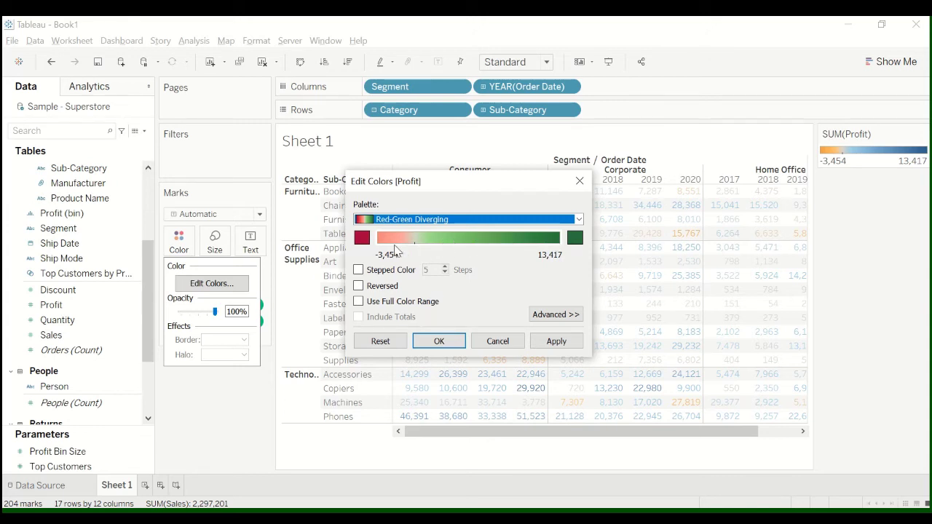
pyautogui.click(555, 341)
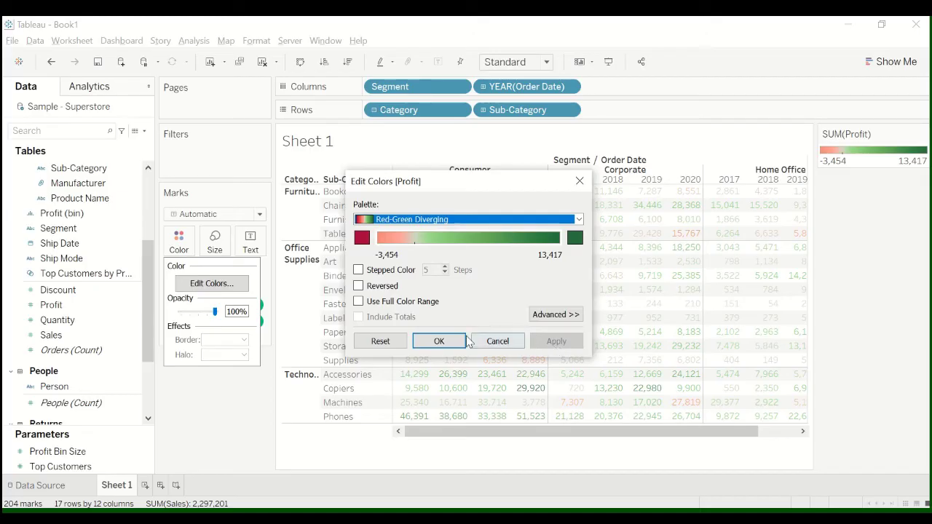
pyautogui.click(440, 341)
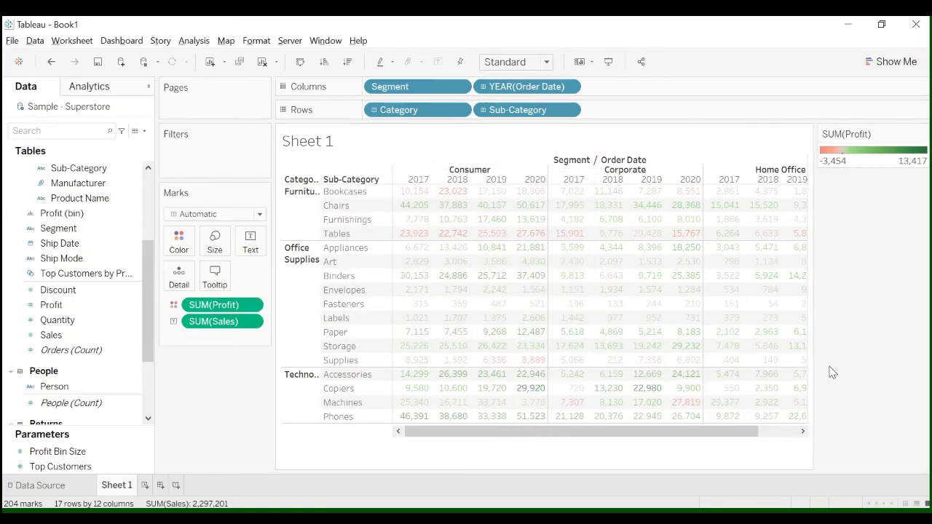
# Widen the Category column so the 'Category' heading and 'Furniture' label read in full.
pyautogui.moveTo(410, 283)
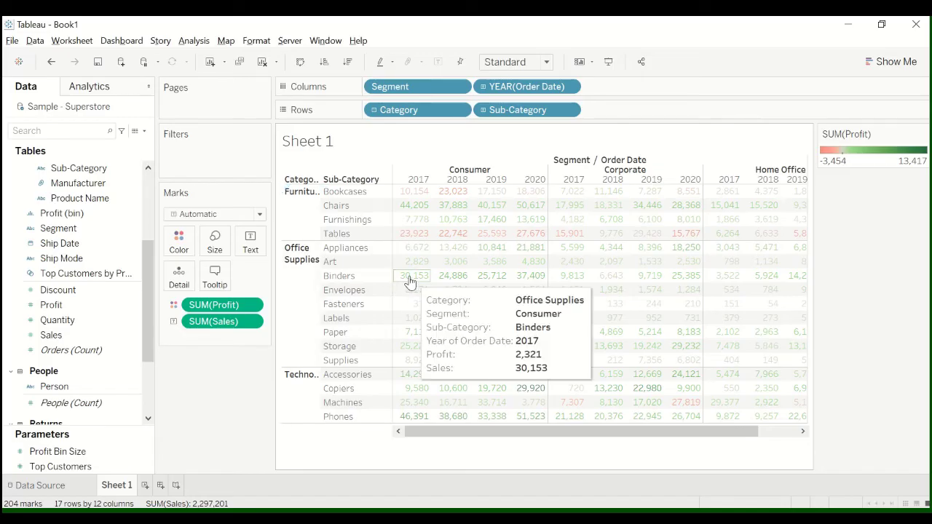
pyautogui.moveTo(525, 284)
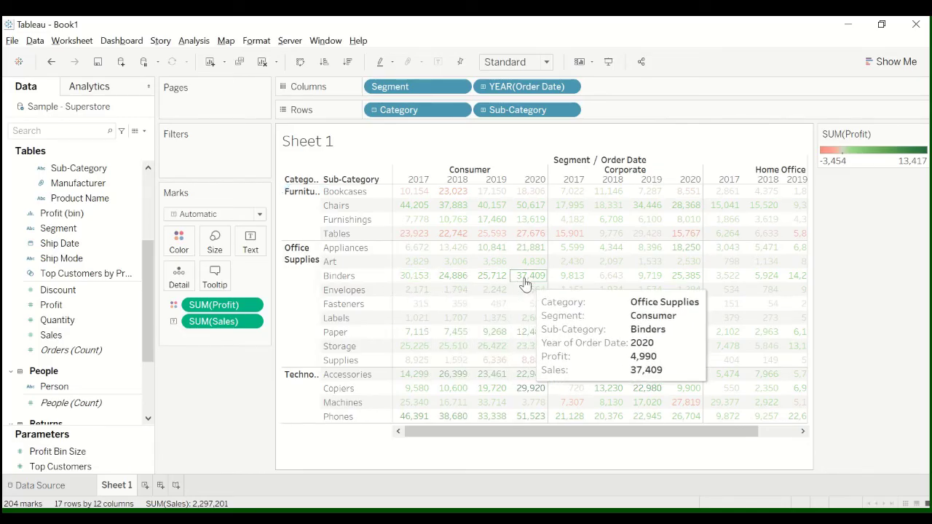
pyautogui.moveTo(530, 240)
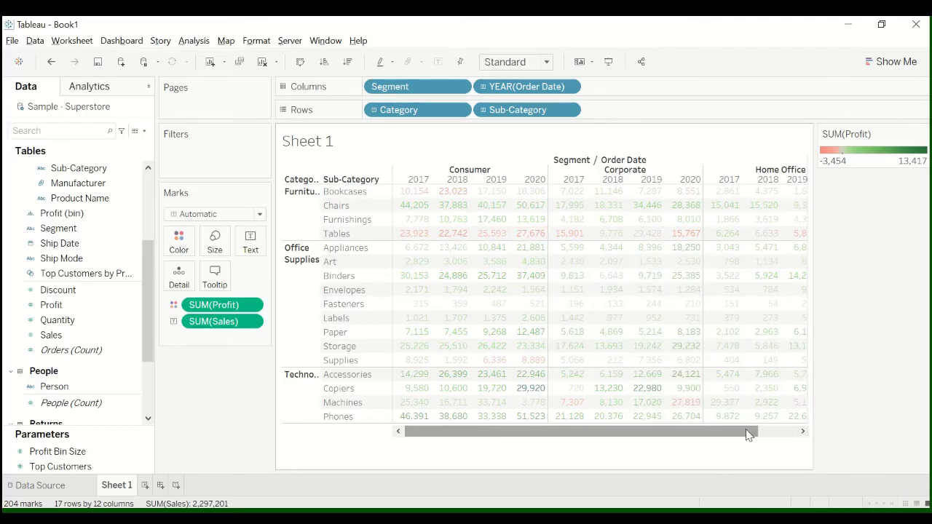
pyautogui.moveTo(753, 432); pyautogui.dragTo(692, 435)
pyautogui.moveTo(550, 435); pyautogui.dragTo(501, 447)
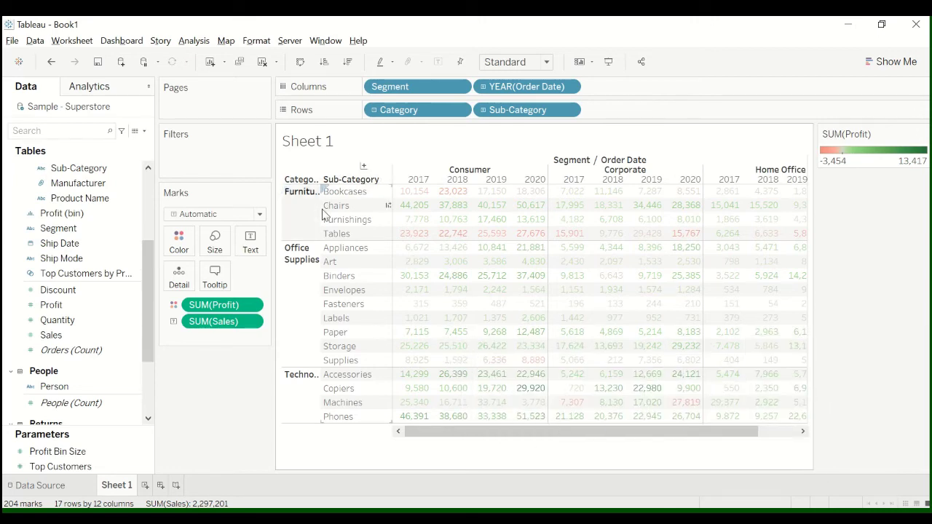
pyautogui.moveTo(319, 209); pyautogui.dragTo(328, 209)
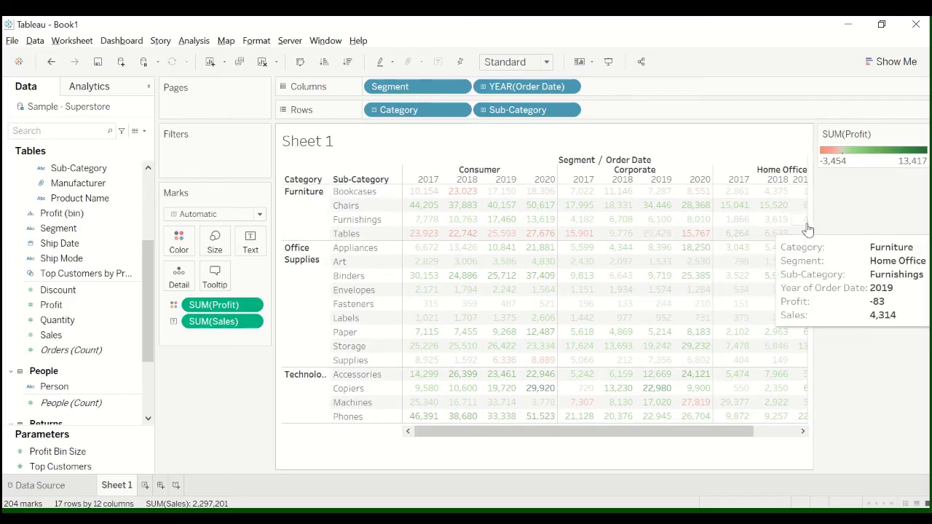
# Change the view fit from Standard to Entire View so all Home Office year columns show.
pyautogui.click(514, 62)
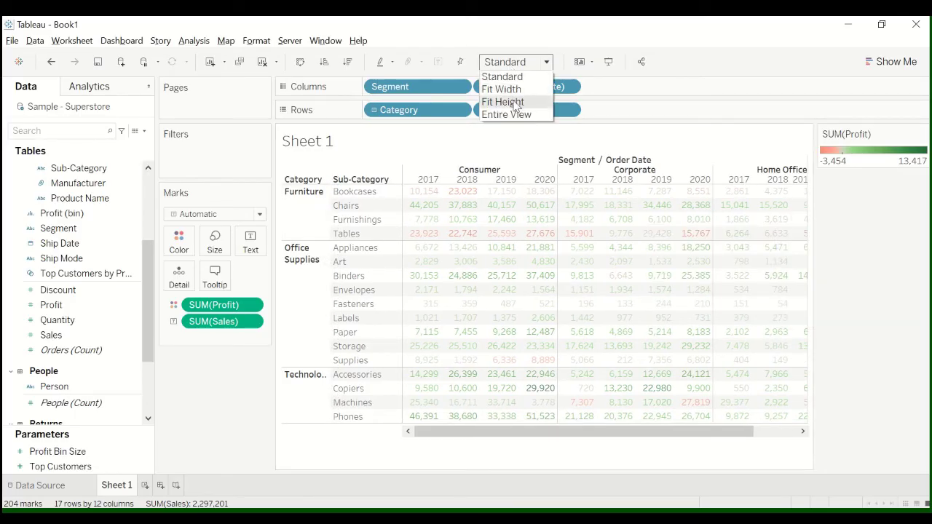
pyautogui.click(518, 115)
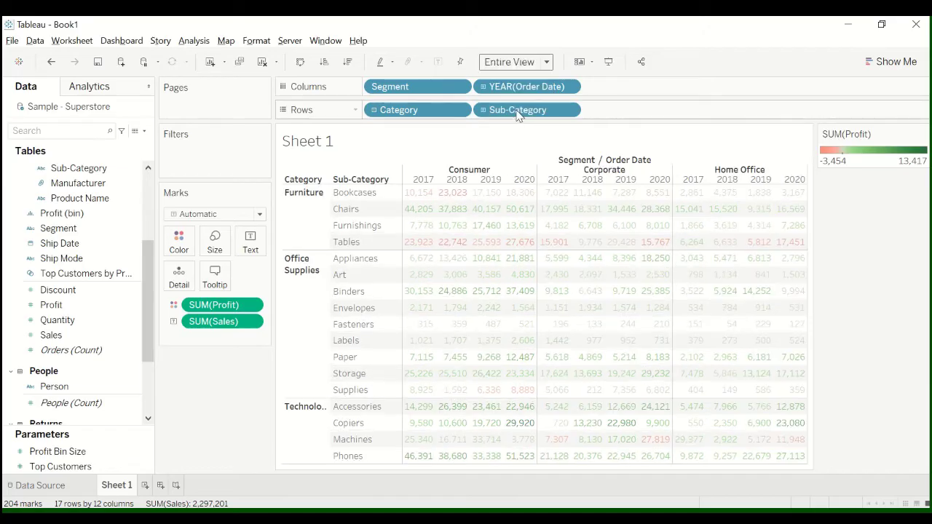
pyautogui.click(515, 62)
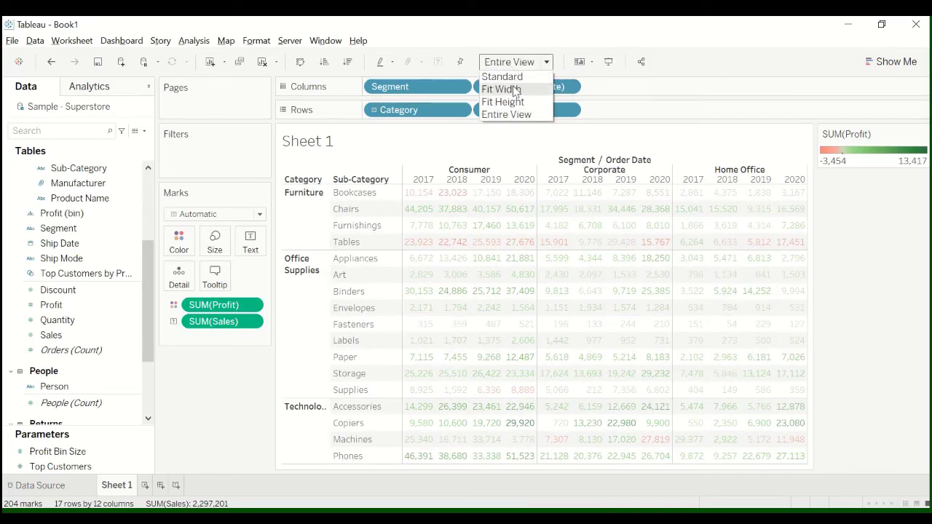
pyautogui.click(731, 138)
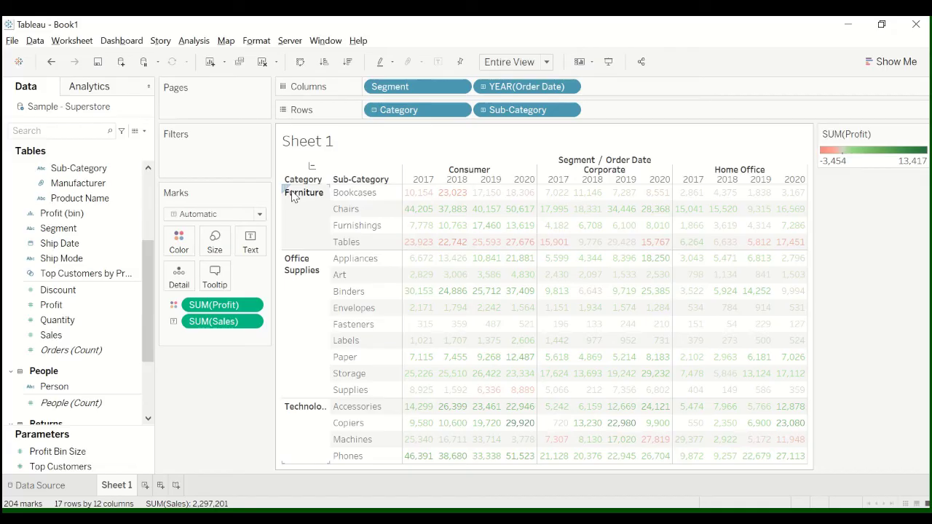
pyautogui.moveTo(671, 203)
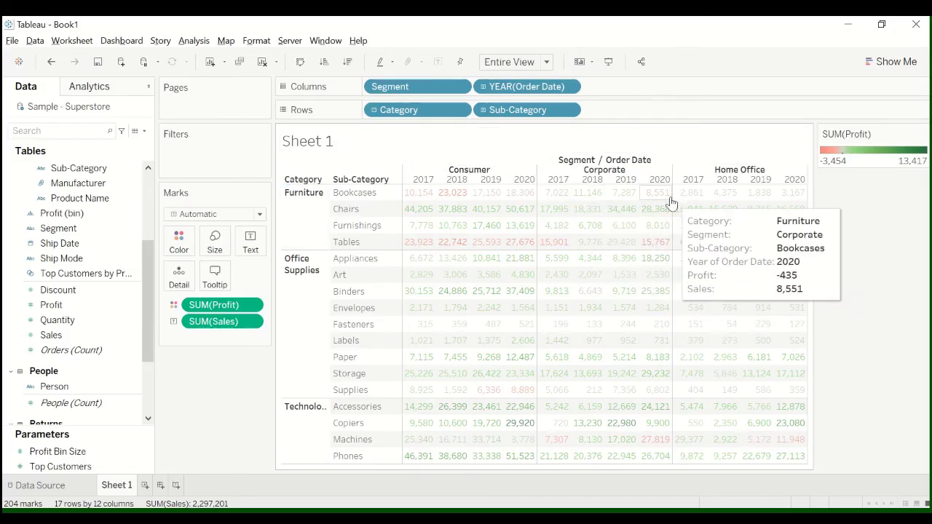
pyautogui.moveTo(635, 340)
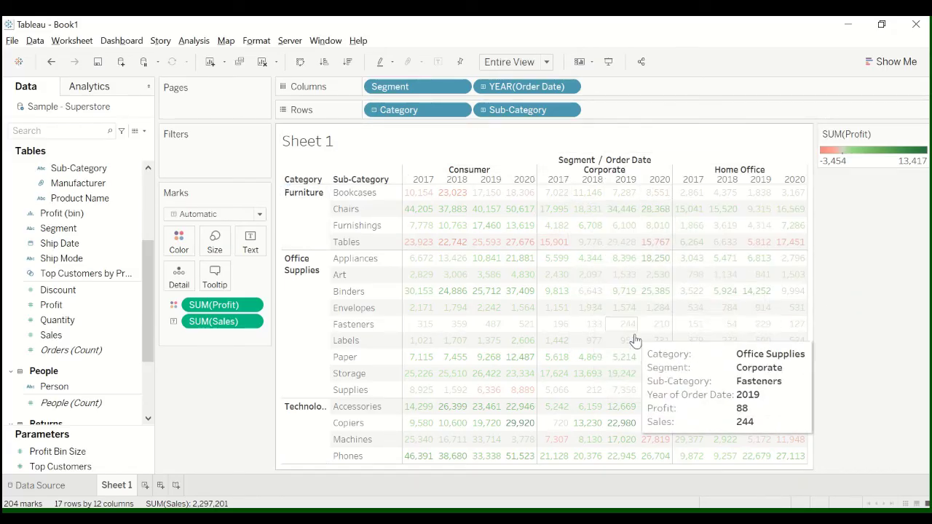
pyautogui.moveTo(430, 402)
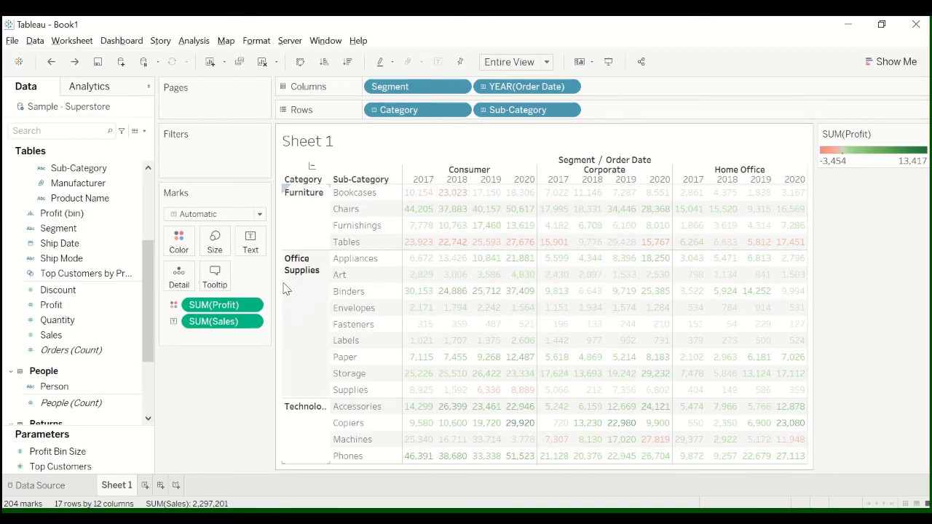
# Apply a Percent of Total quick table calculation to the SUM(Sales) values.
pyautogui.rightClick(253, 324)
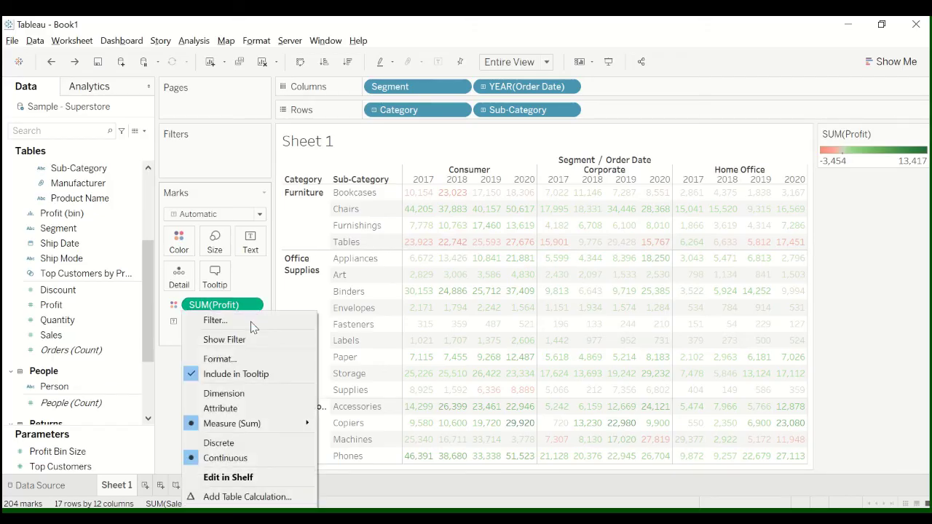
pyautogui.click(168, 380)
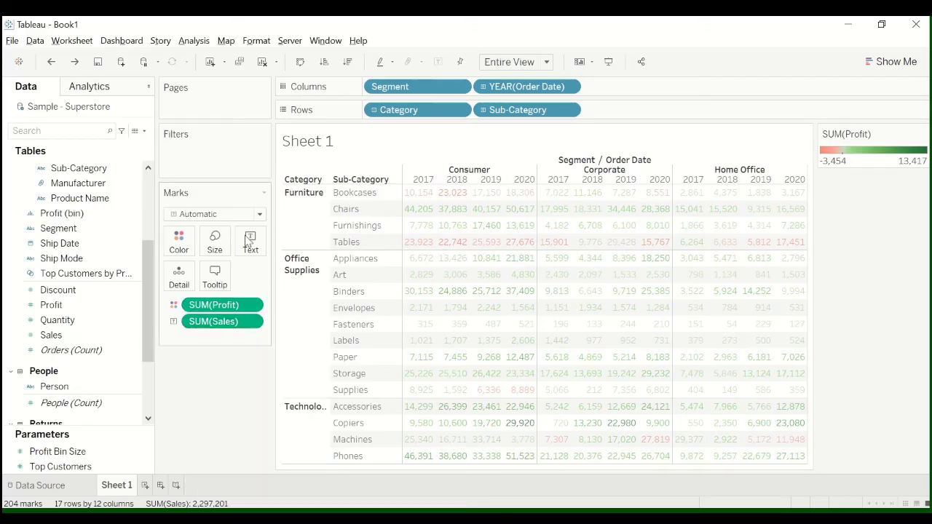
pyautogui.click(251, 324)
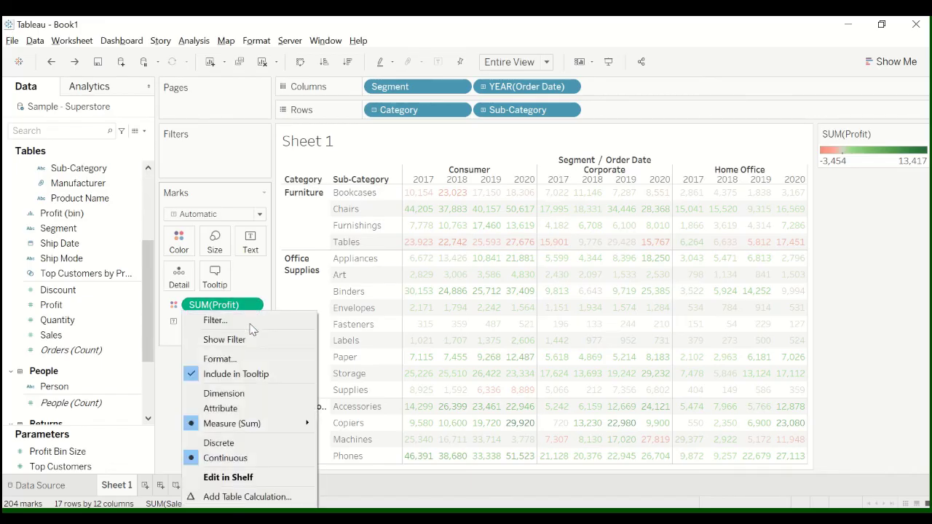
pyautogui.moveTo(251, 506)
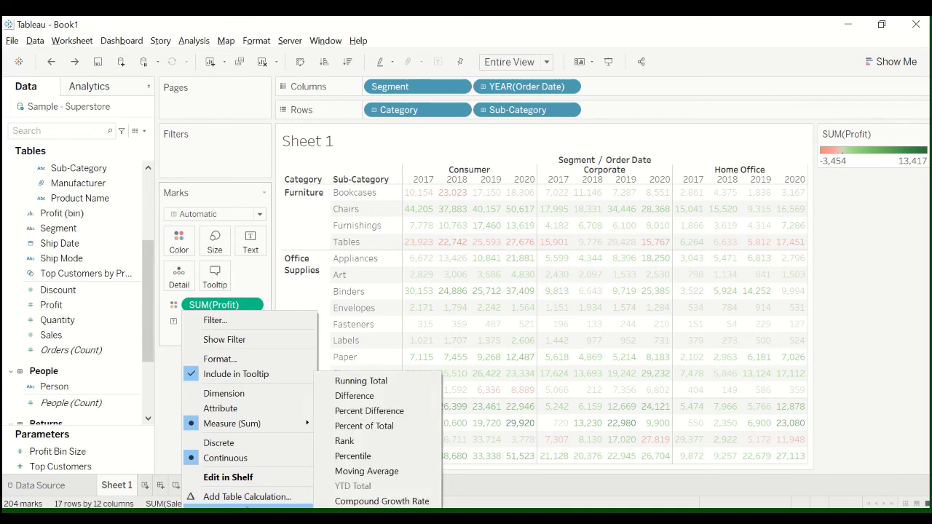
pyautogui.click(251, 309)
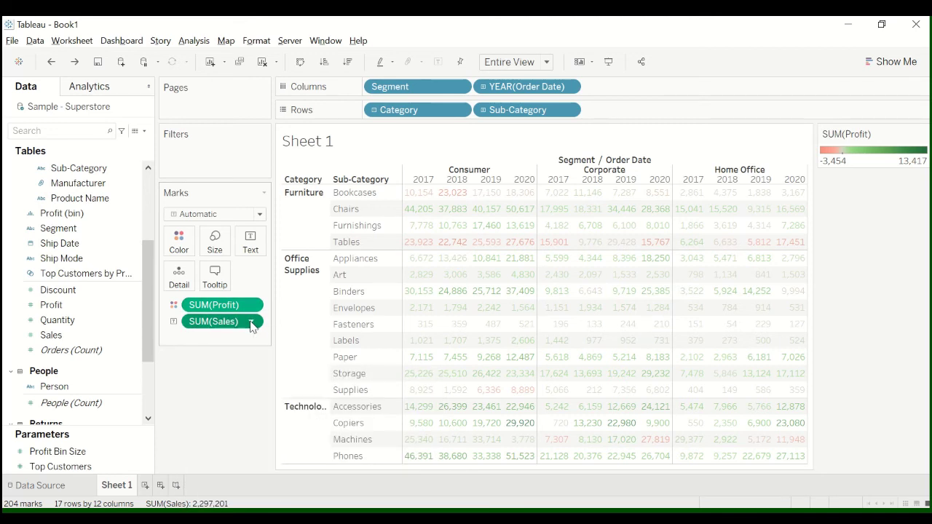
pyautogui.click(251, 322)
pyautogui.click(167, 371)
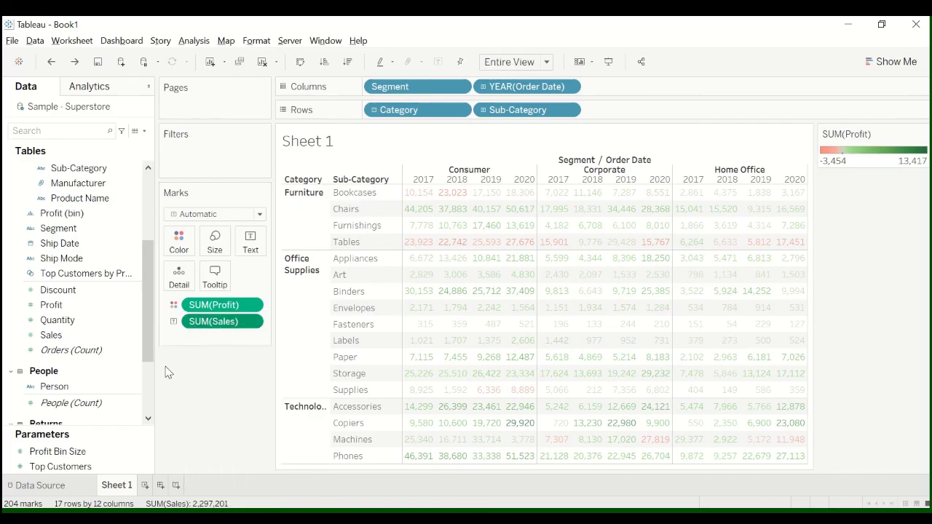
pyautogui.click(251, 322)
pyautogui.moveTo(247, 507)
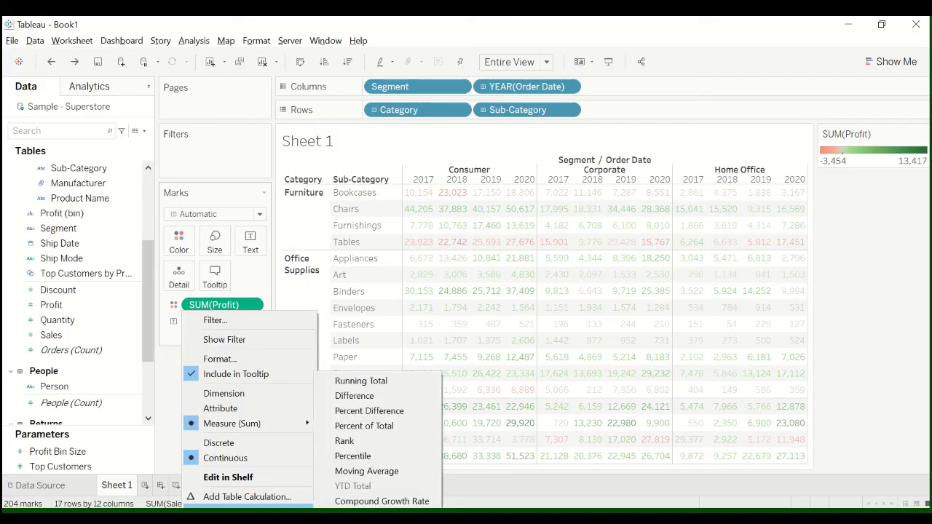
pyautogui.click(364, 427)
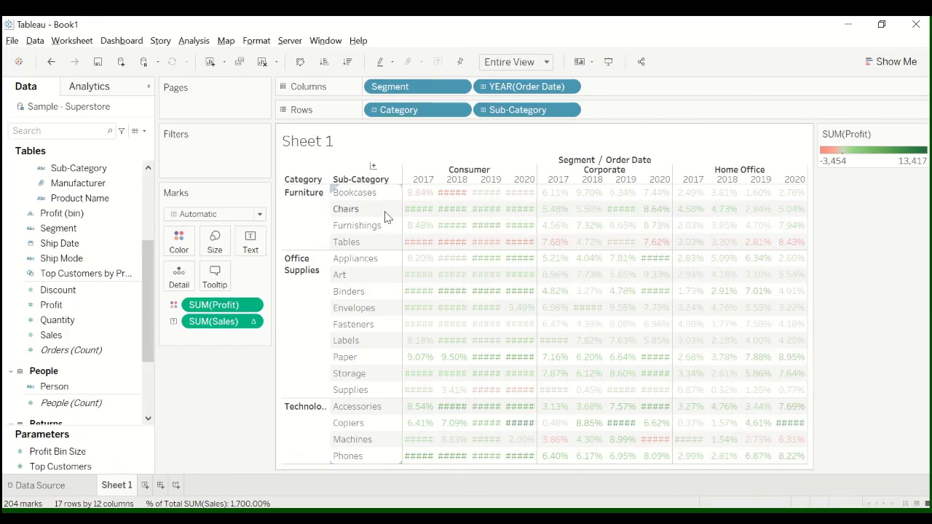
# Narrow the Sub-Category column so values like 8.84% display instead of #####.
pyautogui.moveTo(401, 211); pyautogui.dragTo(384, 213)
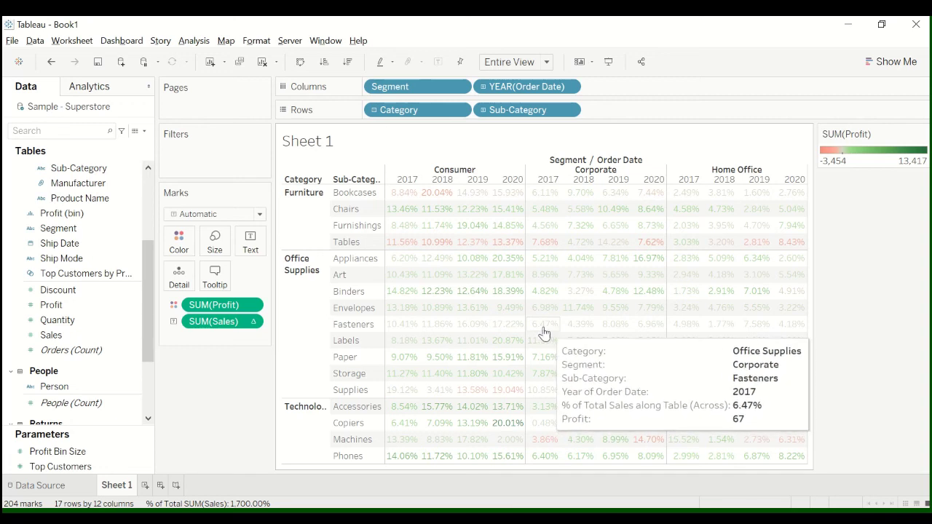
pyautogui.moveTo(226, 325)
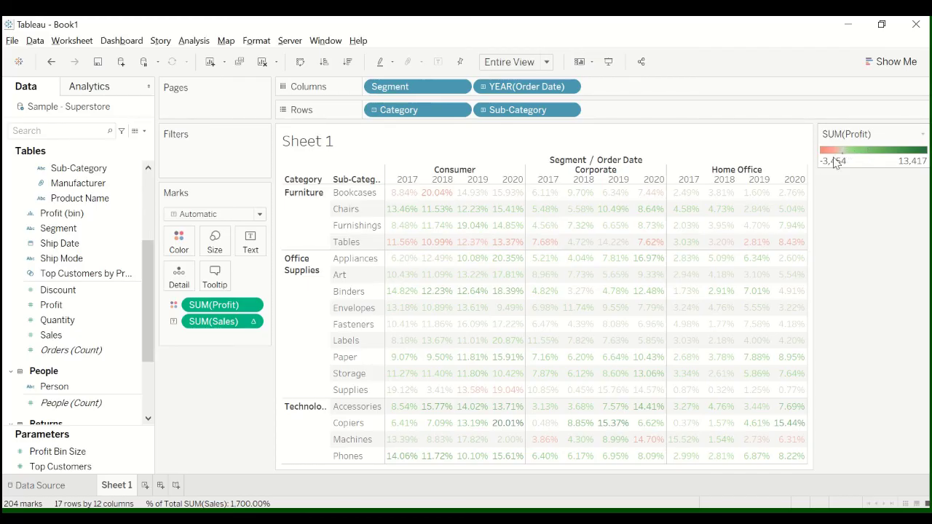
pyautogui.moveTo(651, 248)
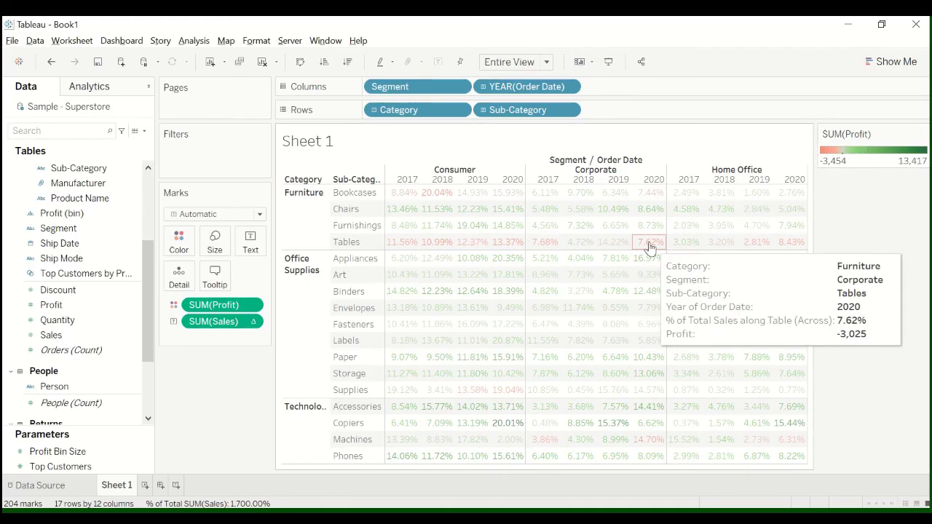